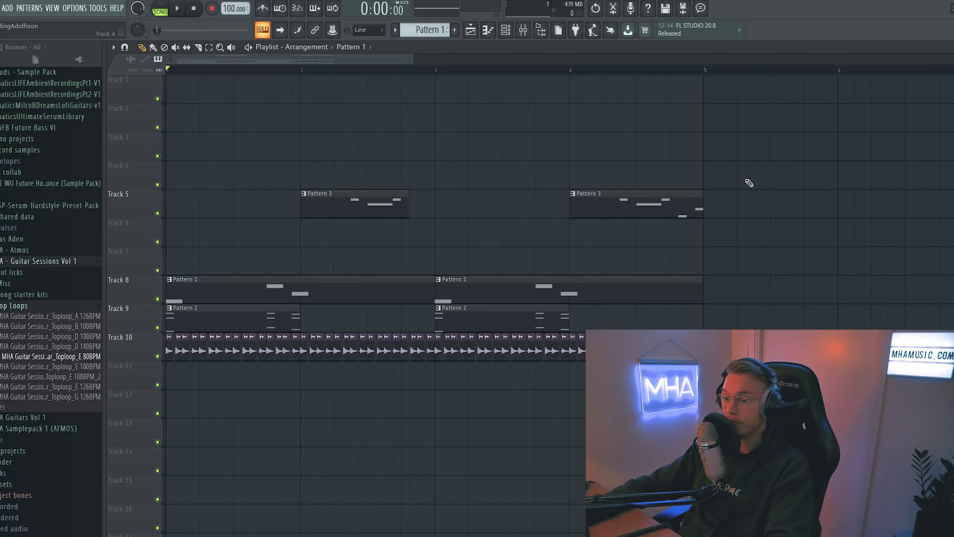
Play the arrangement from the start to audition the guitar loop, then stop
key("space")
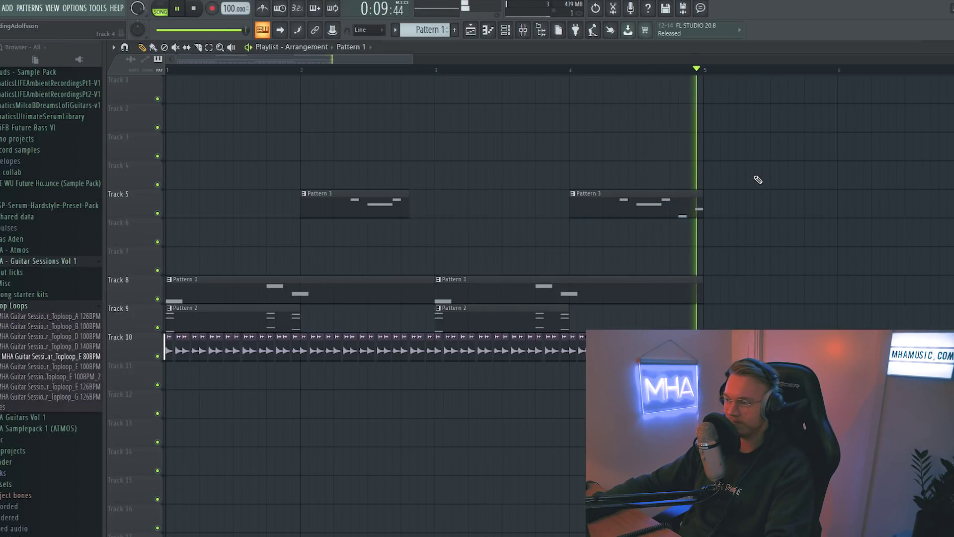
key("space")
scroll(213, 81, "up", 3)
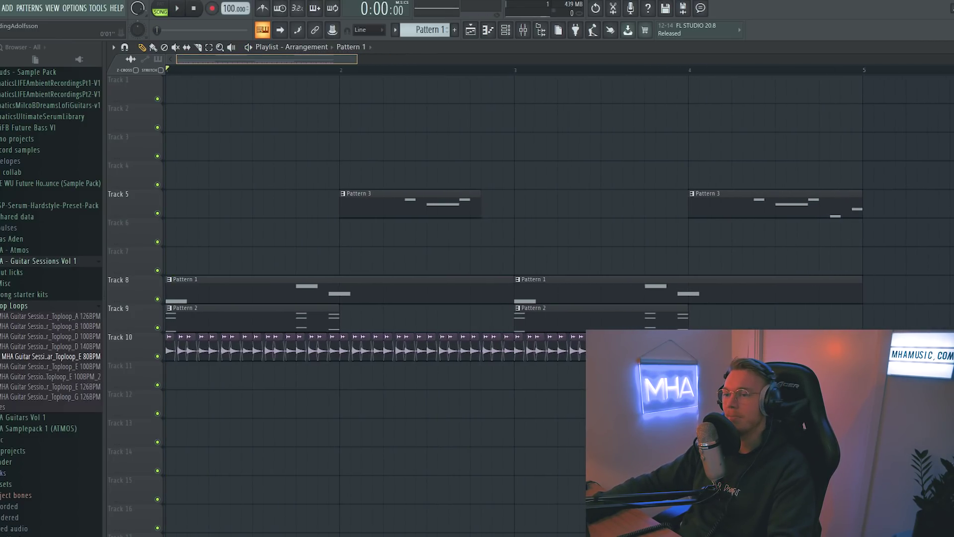
scroll(221, 80, "down", 2)
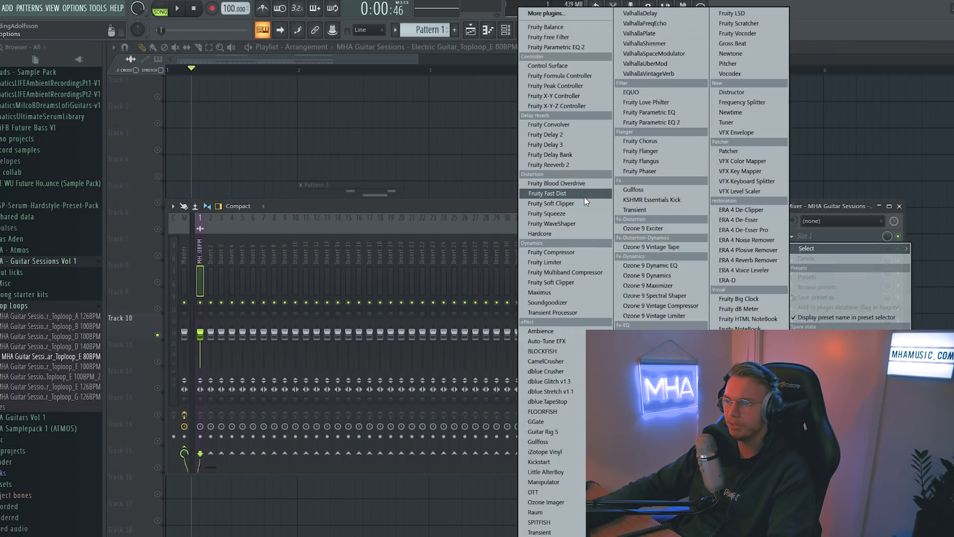
Add Fruity Blood Overdrive to the guitar track and raise its pre-amp drive
left_click(554, 183)
key("space")
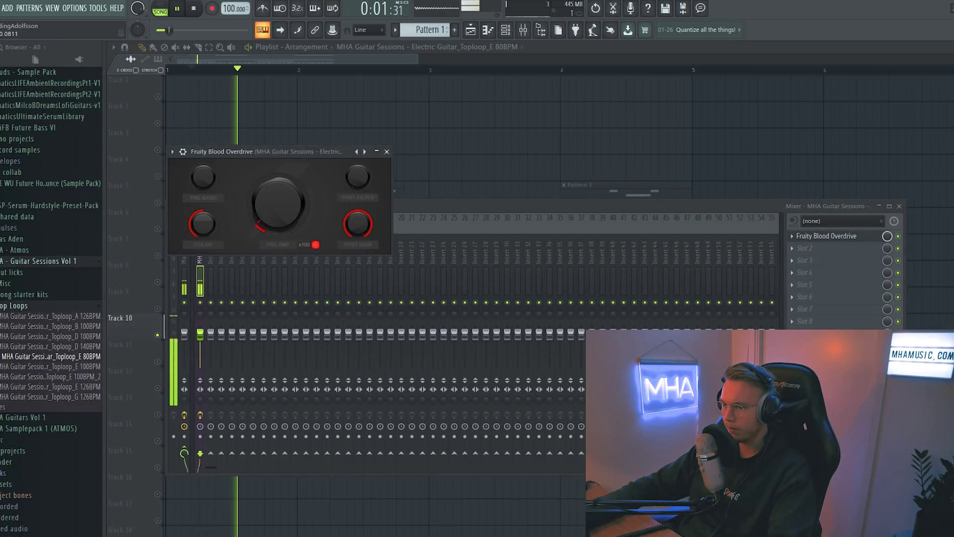
left_click_drag(278, 204, 278, 194)
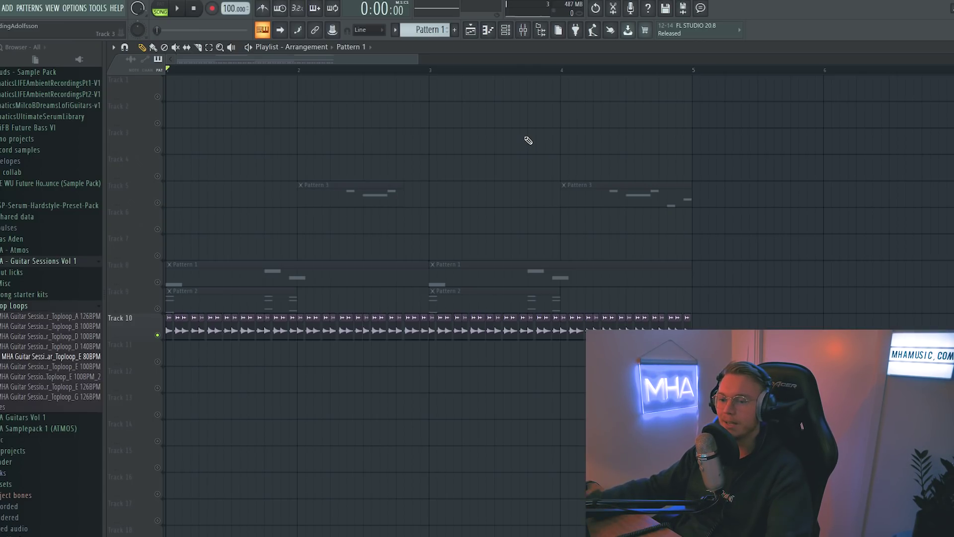
left_click(19, 305)
Load the MHA Atmos - Kick 6 sample from the Atmos Drums Kicks folder
left_click(48, 265)
left_click(43, 335)
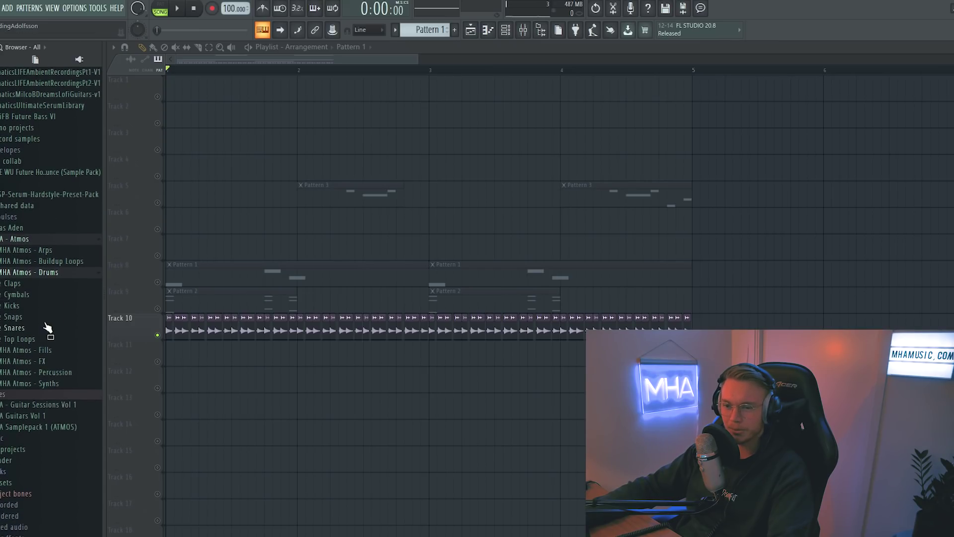
left_click(34, 308)
left_click(80, 306)
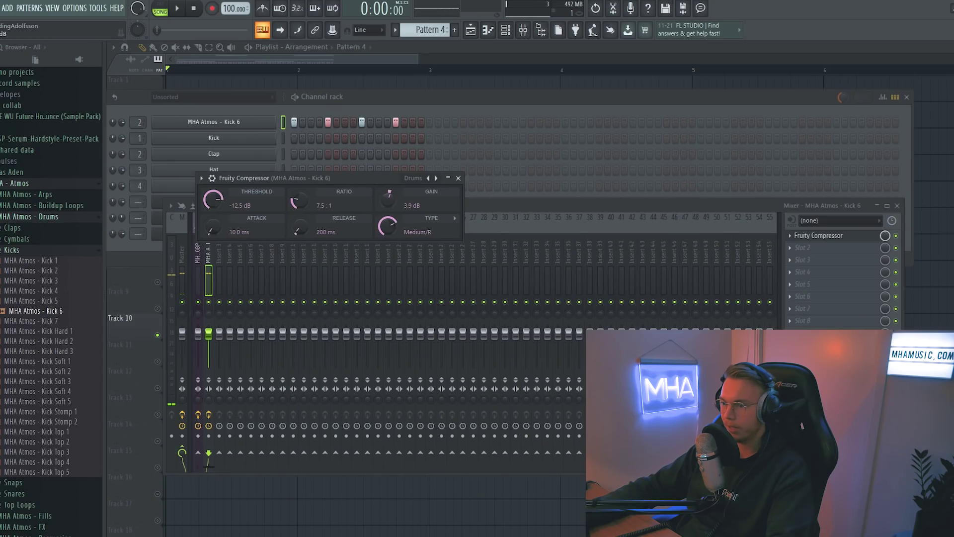
Add Kickstart to the effect chain and play the song to hear the new kick
left_click(458, 177)
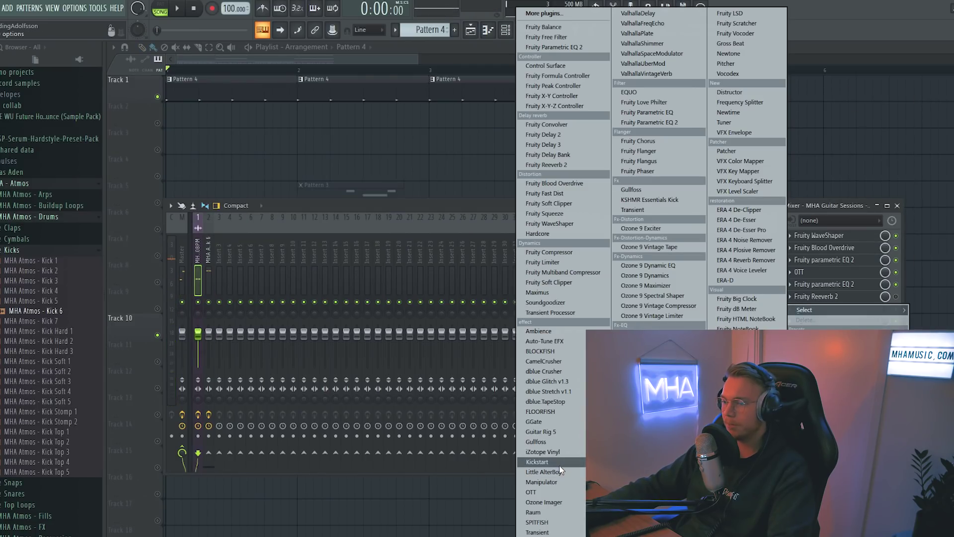
left_click(538, 461)
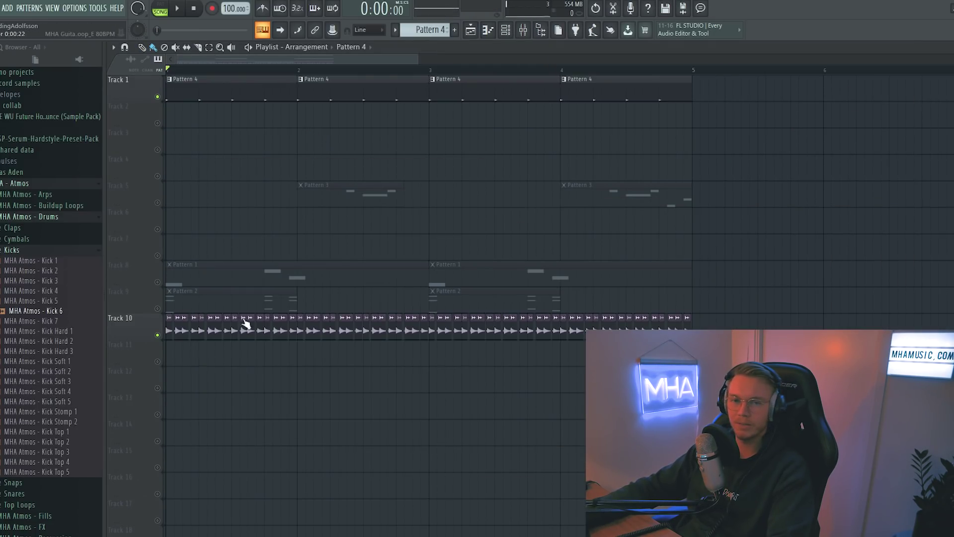
key("space")
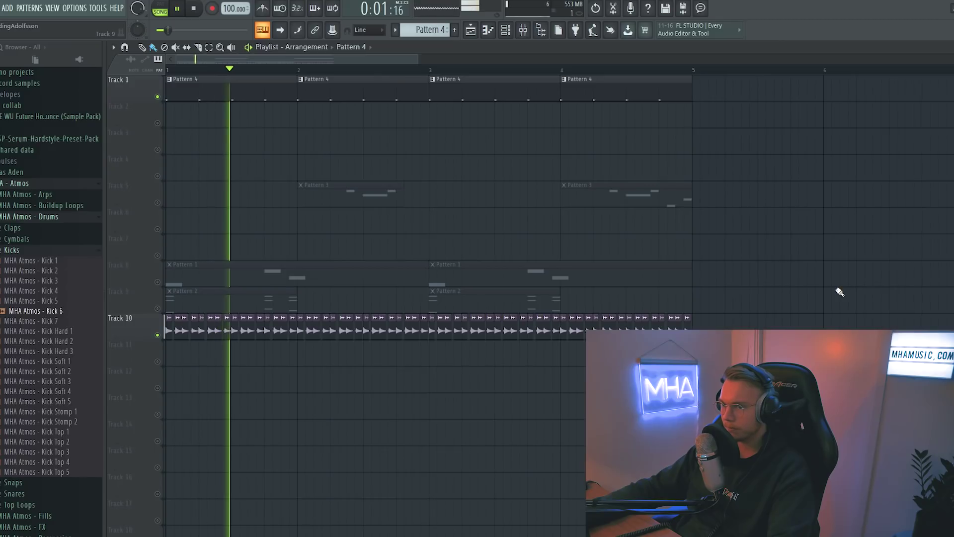
key("space")
key("F9")
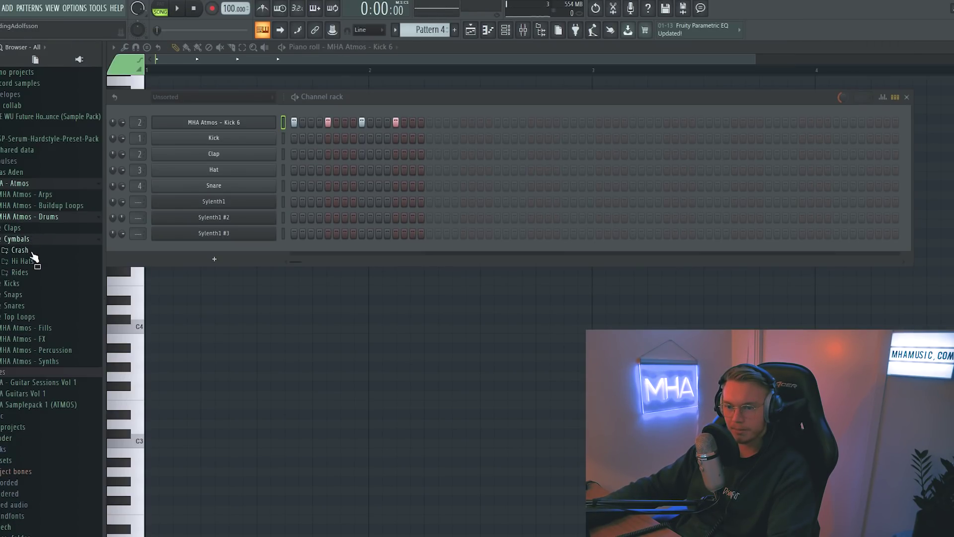
Add Clap 2 and a drop-clap sample as new channels, nudging master volume up
left_click(27, 259)
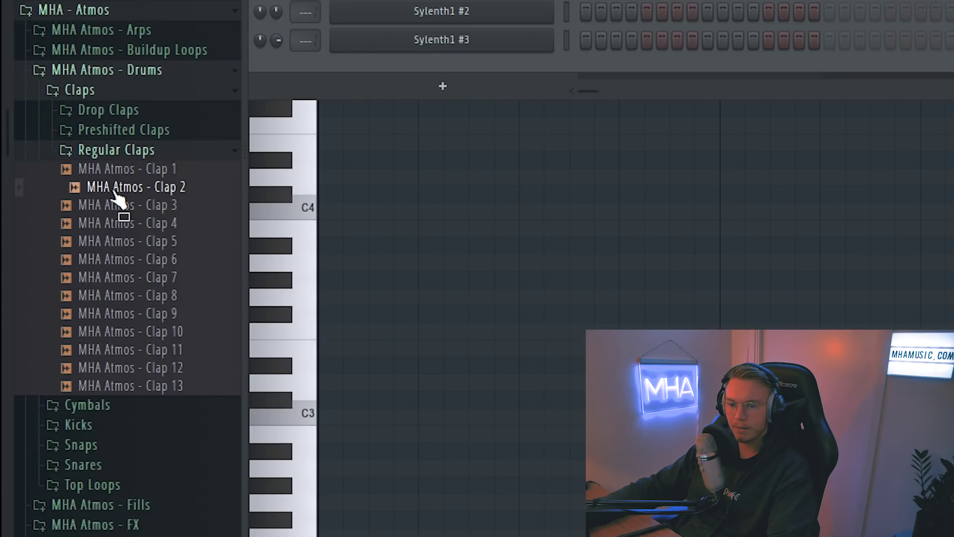
left_click_drag(126, 206, 556, 0)
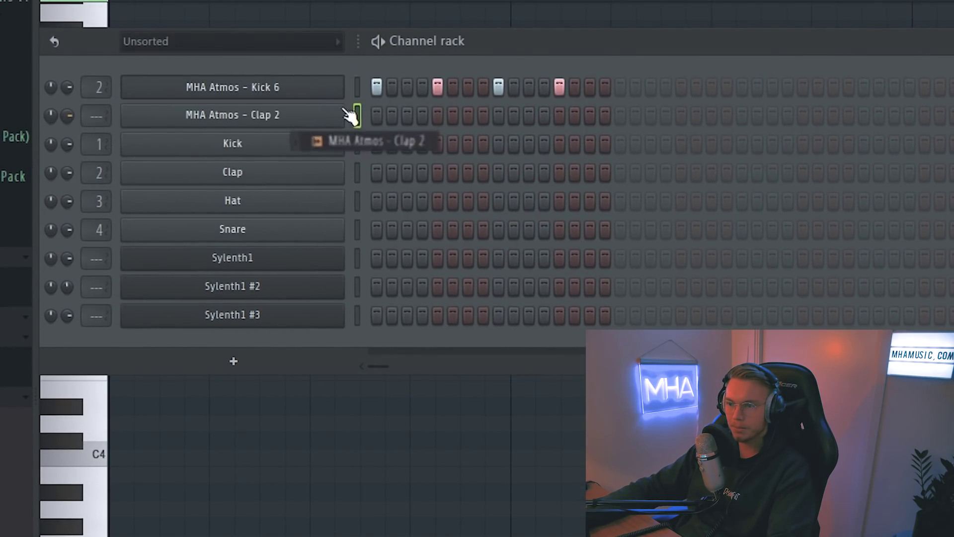
left_click_drag(348, 114, 338, 122)
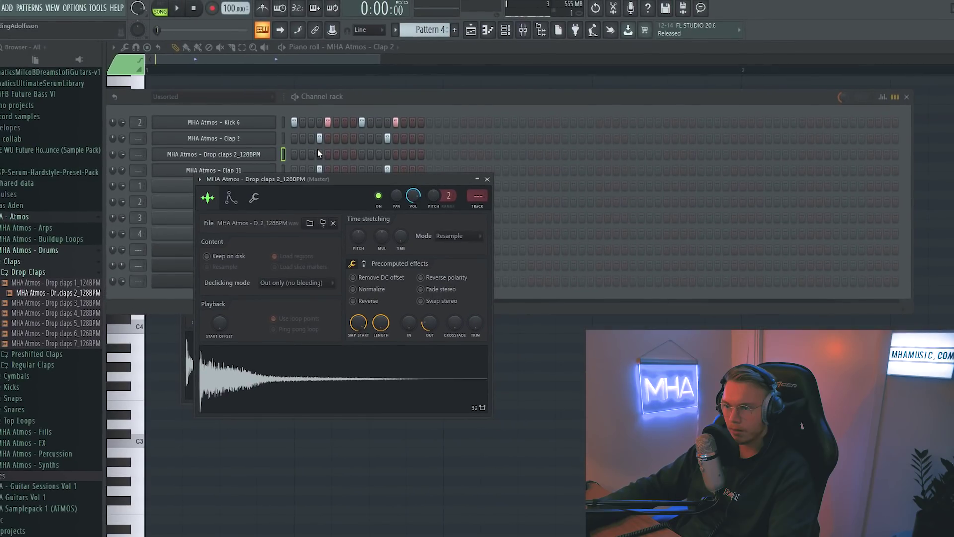
left_click(406, 162)
left_click_drag(169, 30, 174, 30)
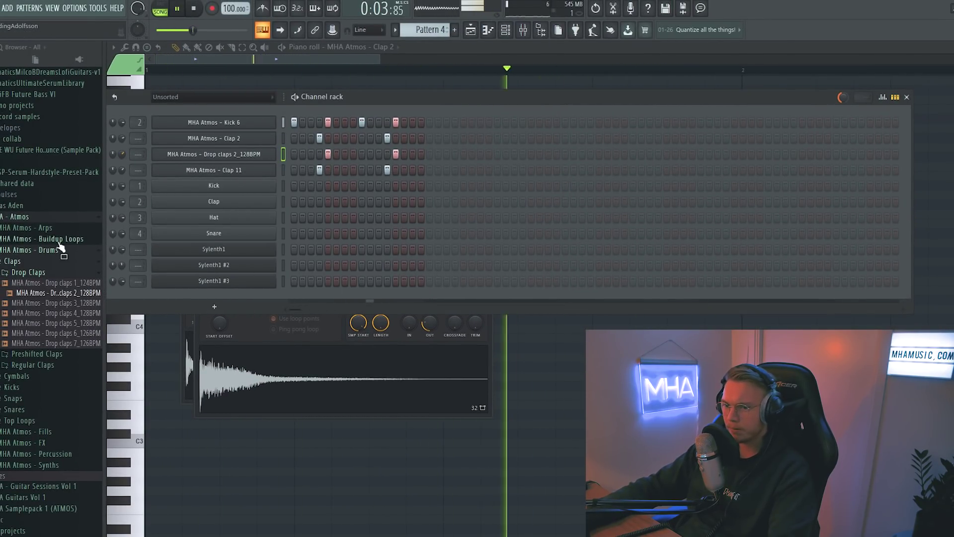
left_click(28, 272)
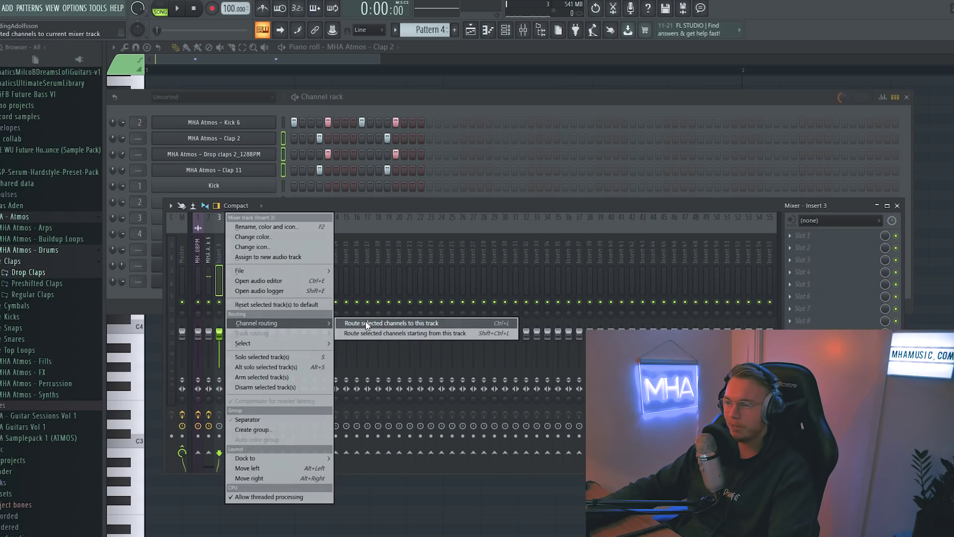
Route the claps to a mixer track with Soundgoodizer and Reeverb 2, width about 35
left_click(392, 318)
left_click(803, 239)
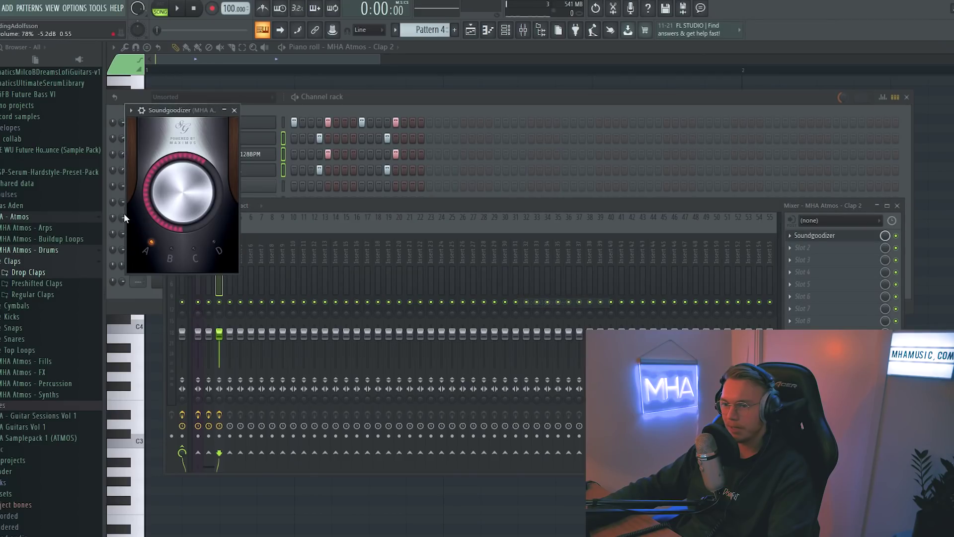
left_click_drag(190, 187, 191, 189)
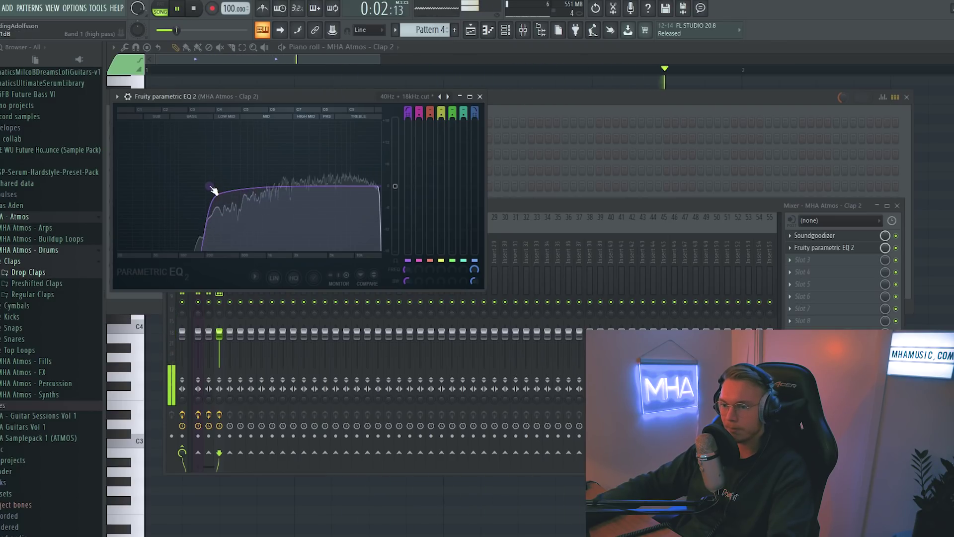
key("space")
left_click(511, 213)
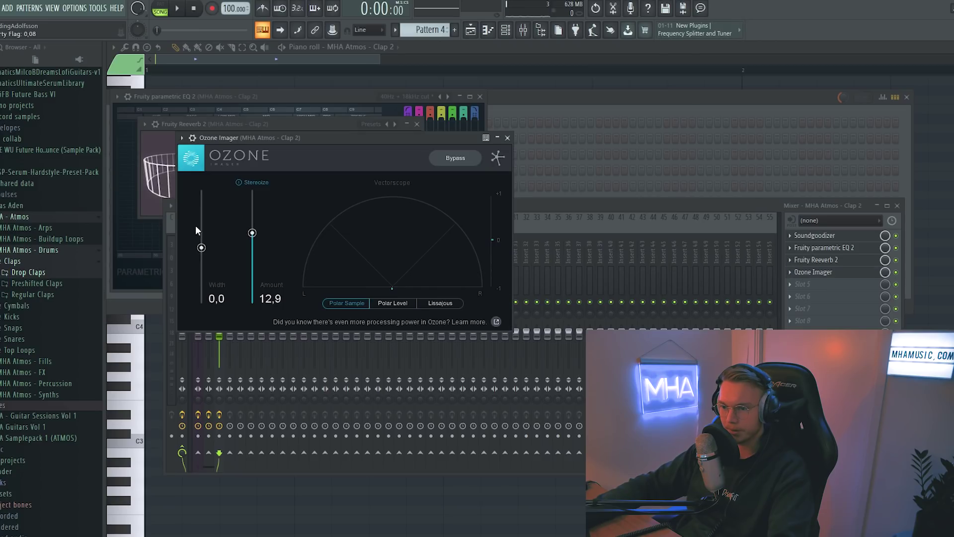
mouse_move(201, 243)
left_mouse_down()
mouse_move(204, 220)
mouse_move(202, 229)
left_mouse_up()
key("space")
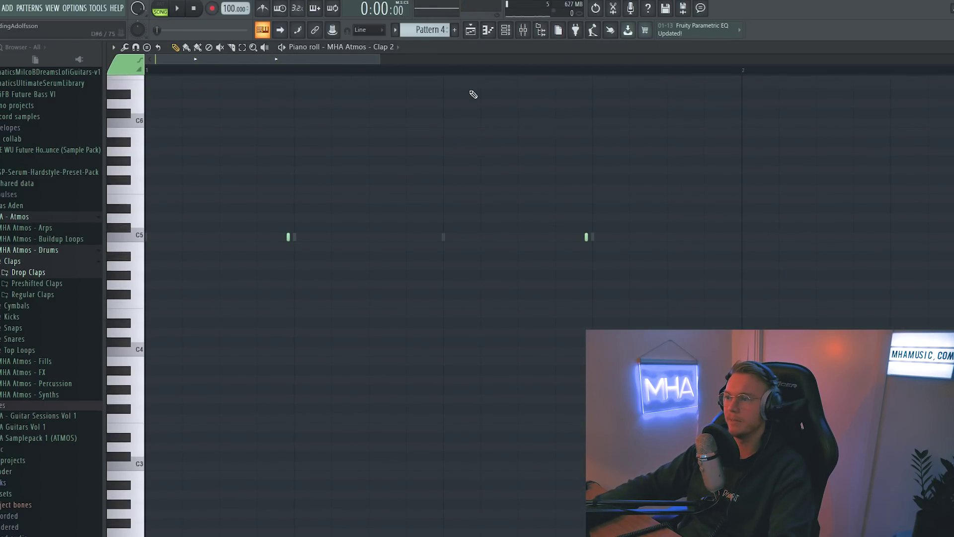
key("F5")
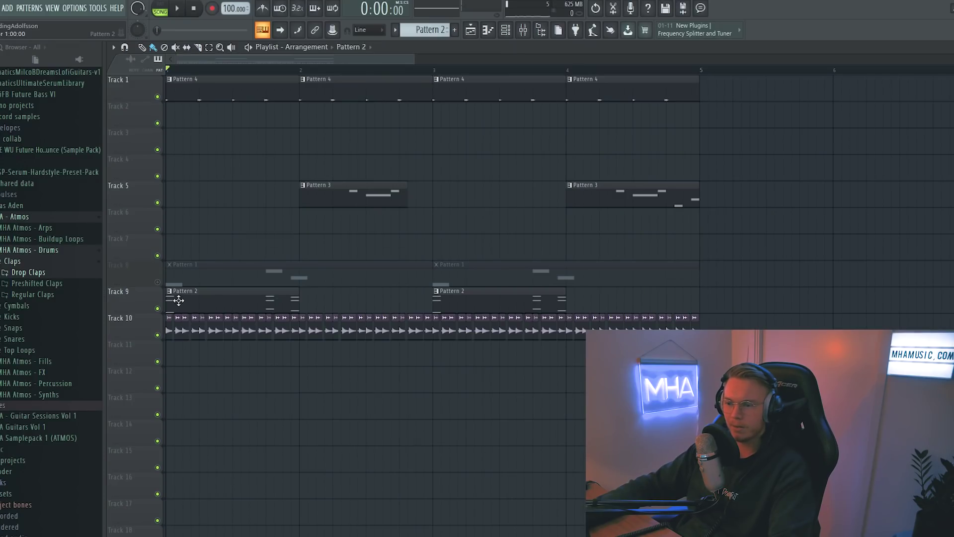
Open the Pattern 2 chord notes and play them while browsing Sylenth1's presets
double_click(178, 300)
key("space")
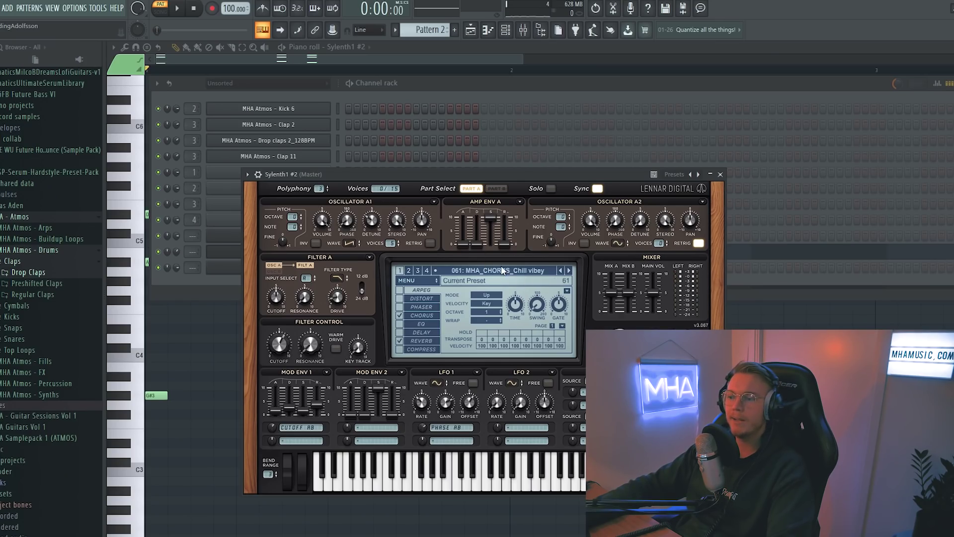
left_click(523, 275)
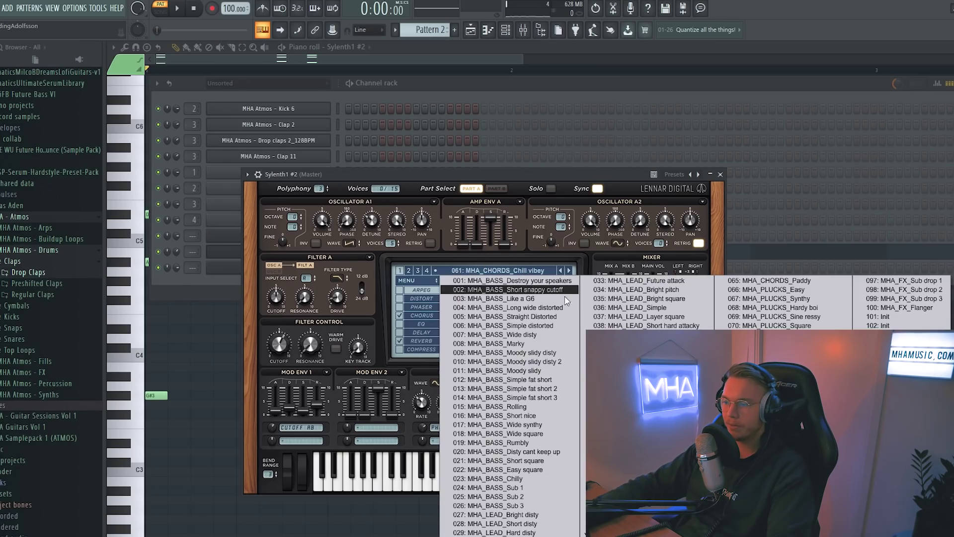
left_click(539, 184)
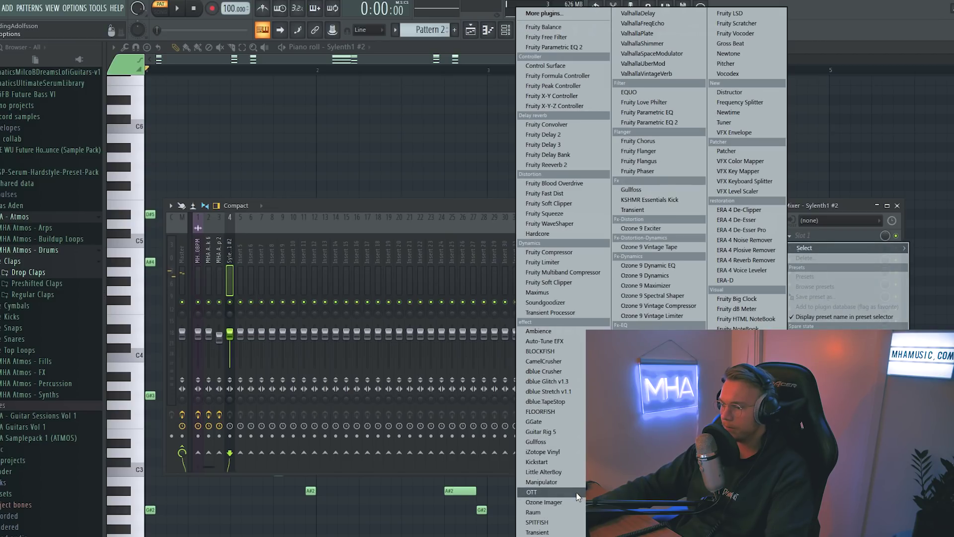
Add OTT, Soundgoodizer, Parametric EQ 2 with the 20Hz + 18kHz cut preset, and ValhallaVintageVerb
left_click(578, 491)
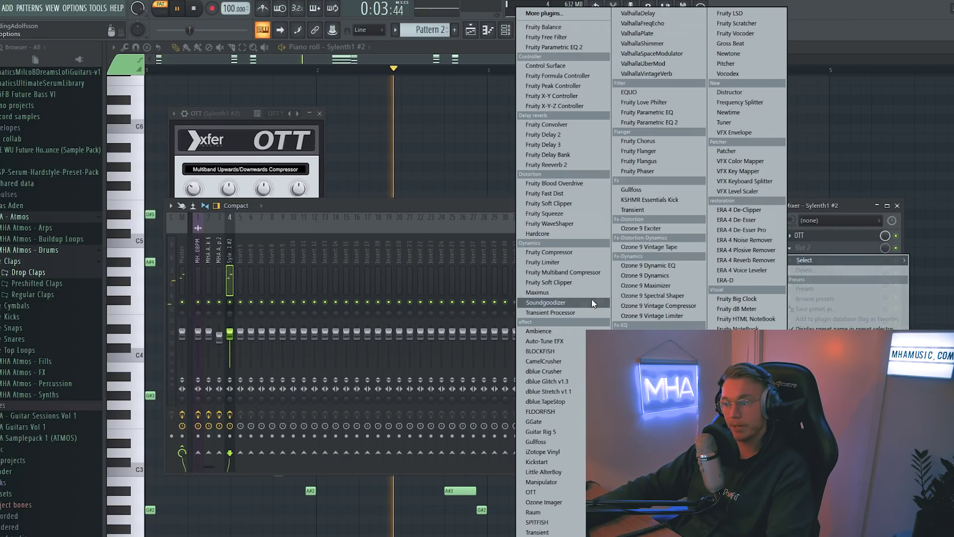
left_click(593, 303)
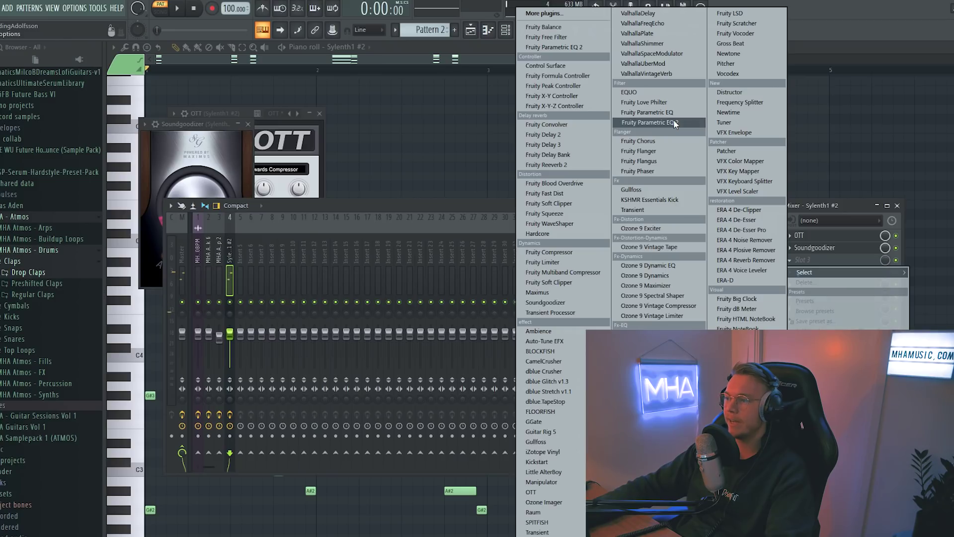
left_click(648, 122)
left_click(171, 158)
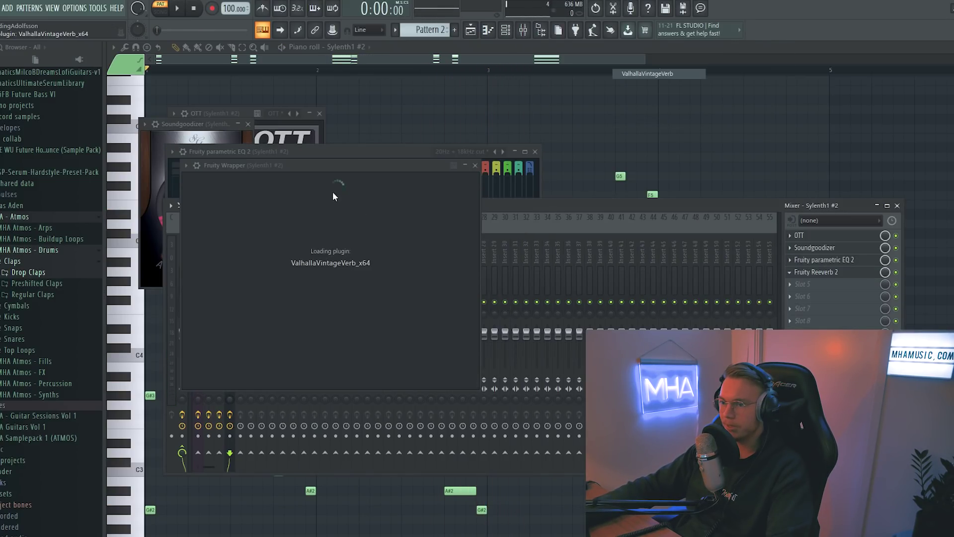
left_click_drag(334, 169, 343, 166)
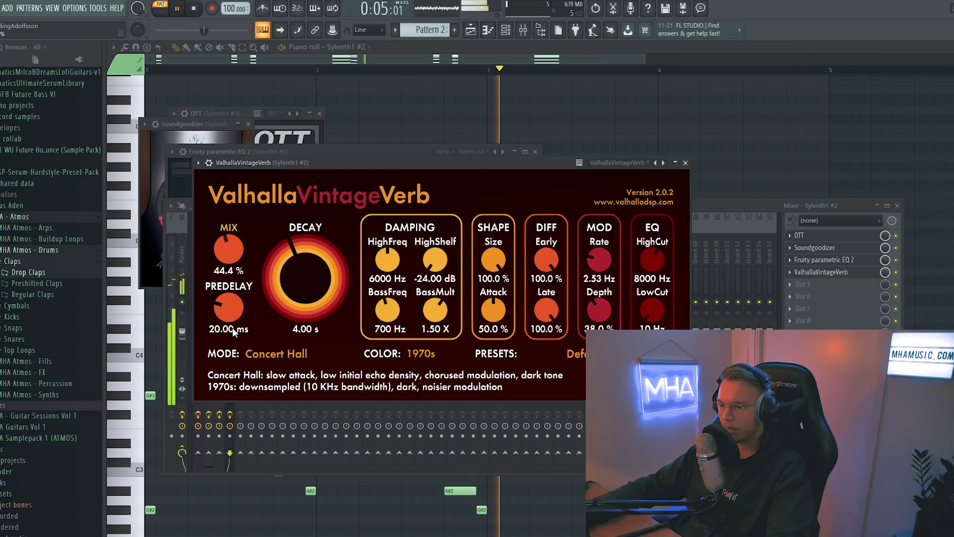
left_click(884, 272)
key("space")
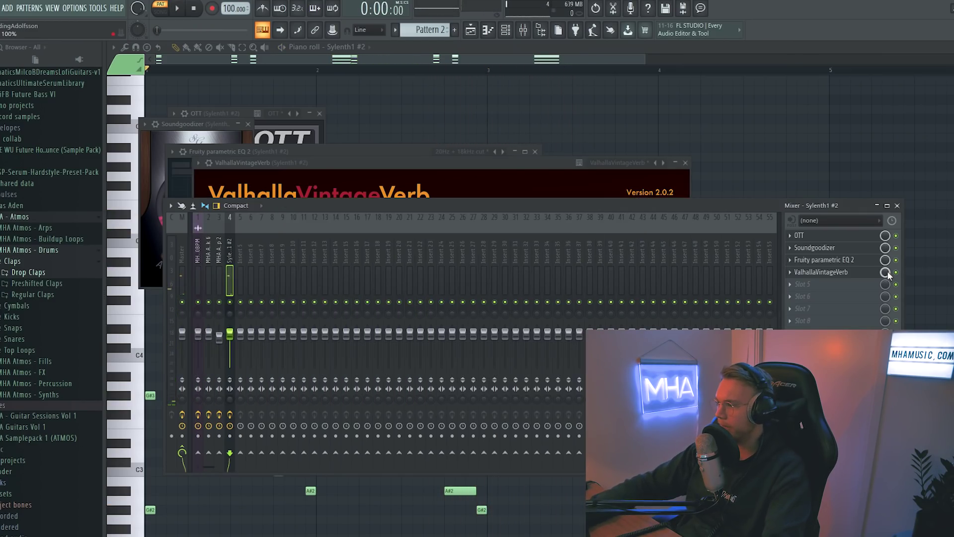
Create a reverb mix-level automation clip and add Kickstart to the chord effects
left_click(919, 349)
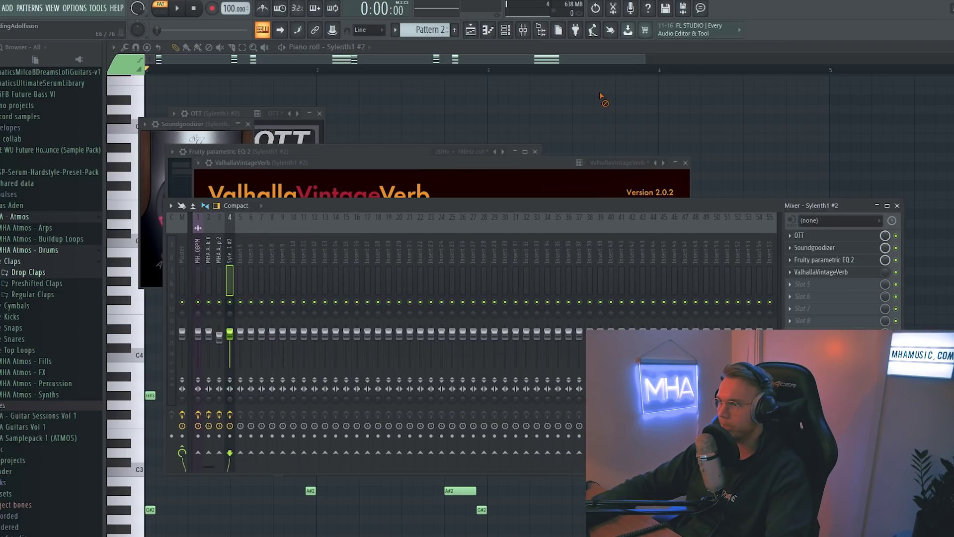
key("F9")
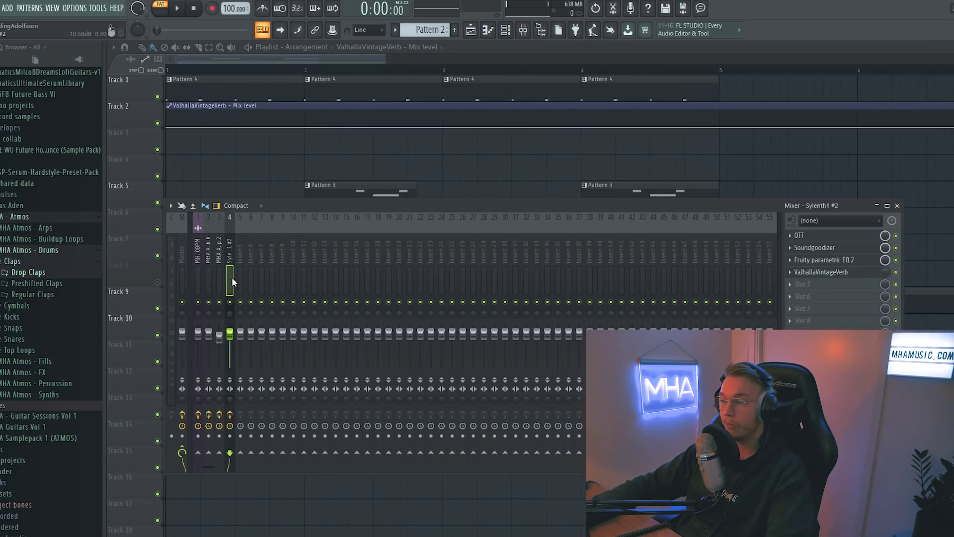
left_click(799, 296)
left_click(565, 460)
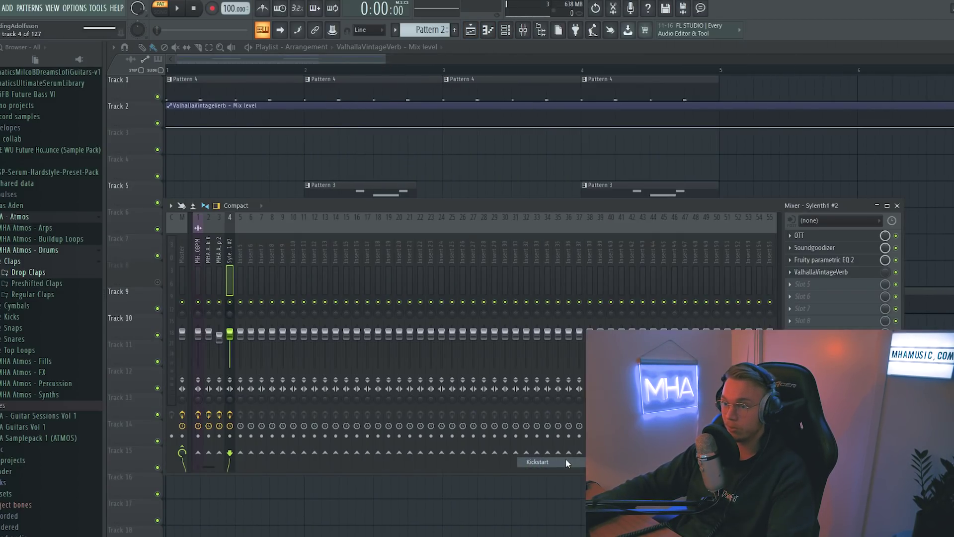
left_click(545, 180)
Move the reverb mix automation clip to Track 7 and play the song
left_click_drag(249, 119, 249, 251)
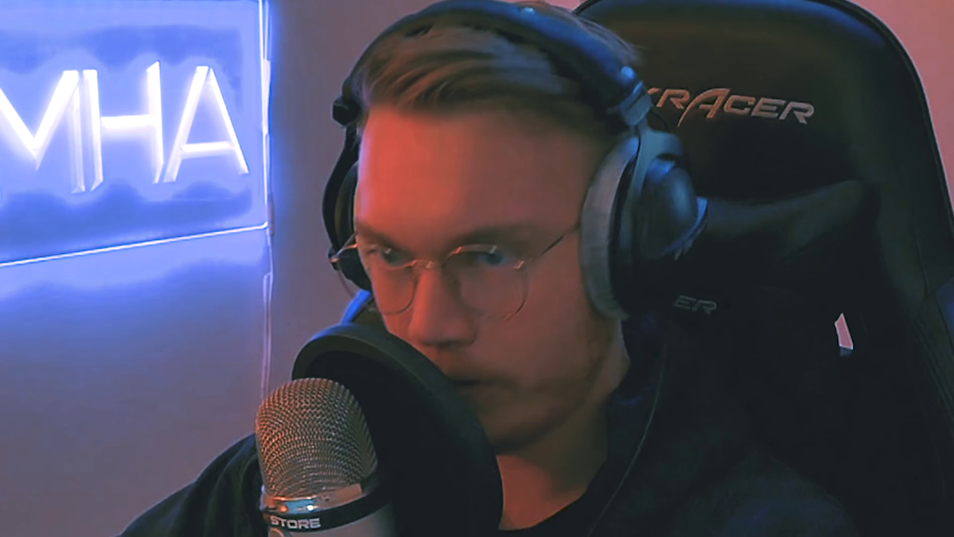
key("space")
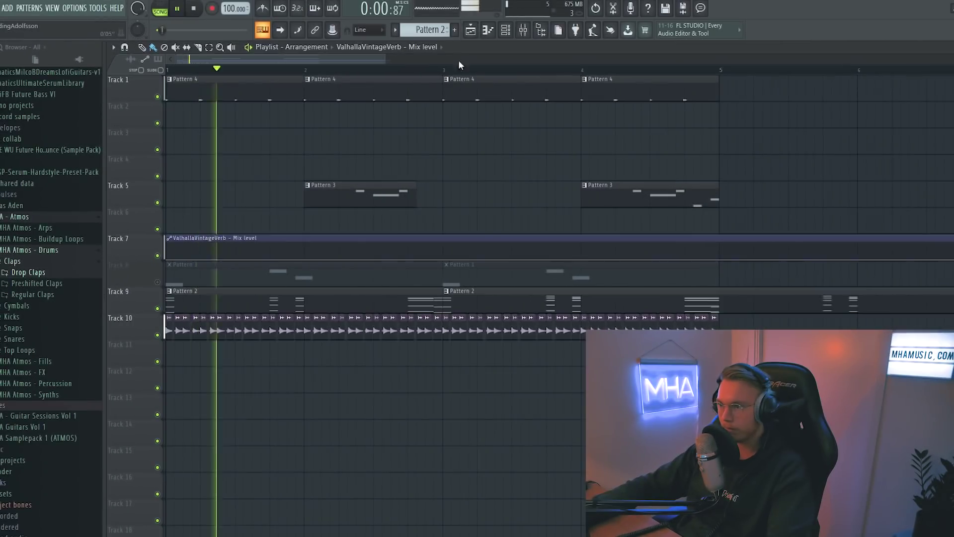
scroll(458, 65, "up", 2)
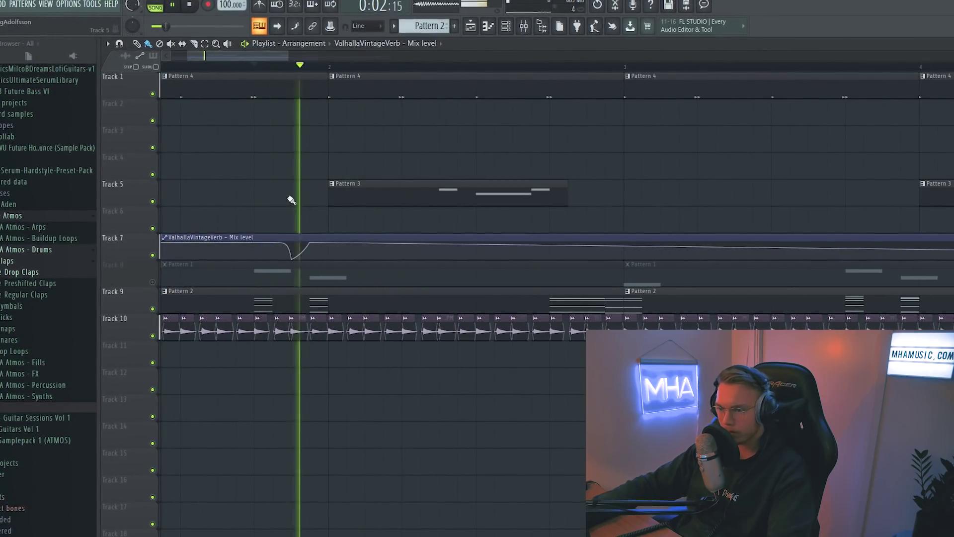
scroll(322, 226, "up", 2)
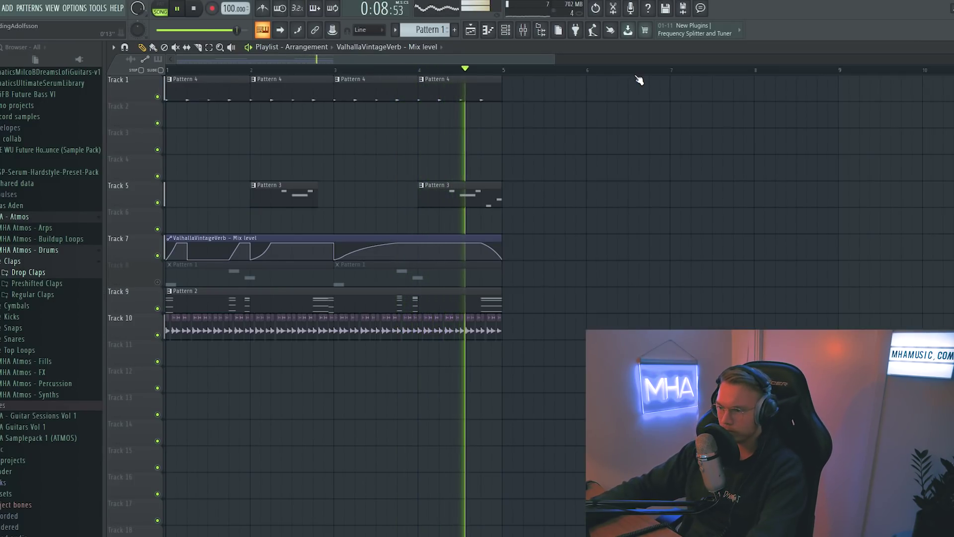
Stop playback and inspect Sylenth1 #2's chorus settings from the channel rack
key("space")
key("F9")
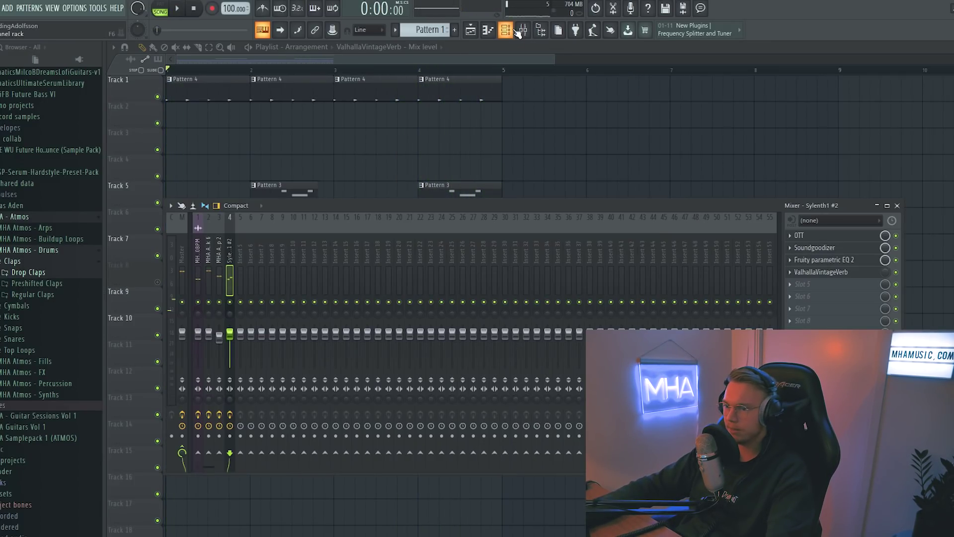
key("F6")
left_click(296, 251)
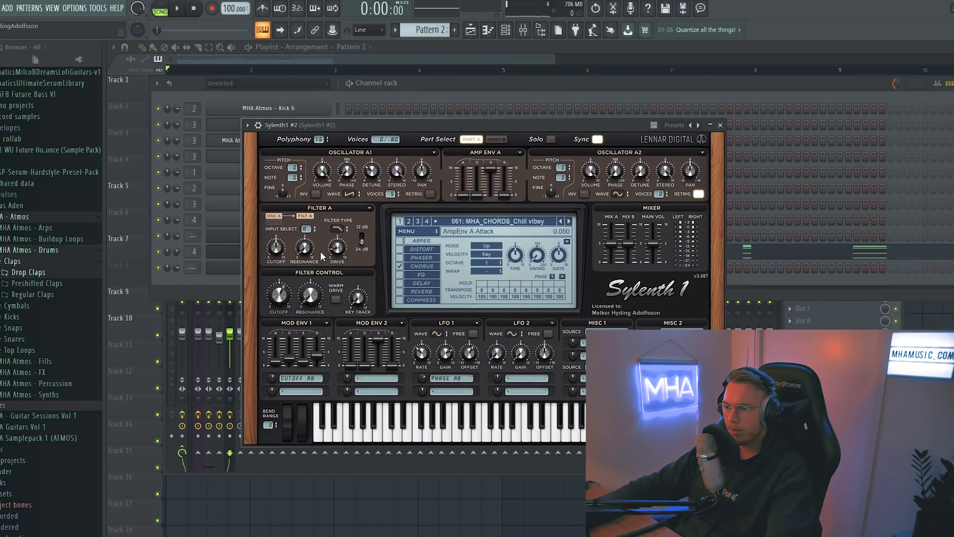
left_click(422, 267)
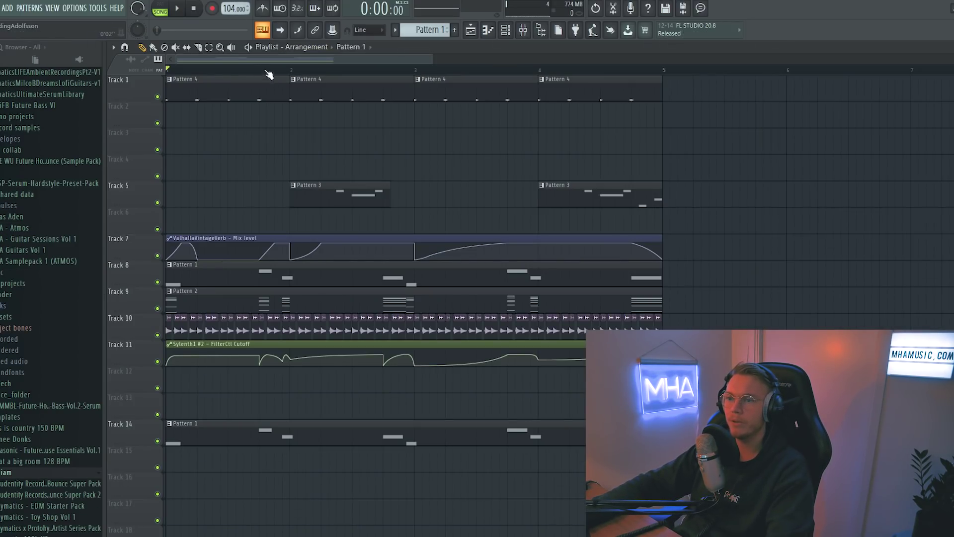
scroll(255, 55, "up", 3)
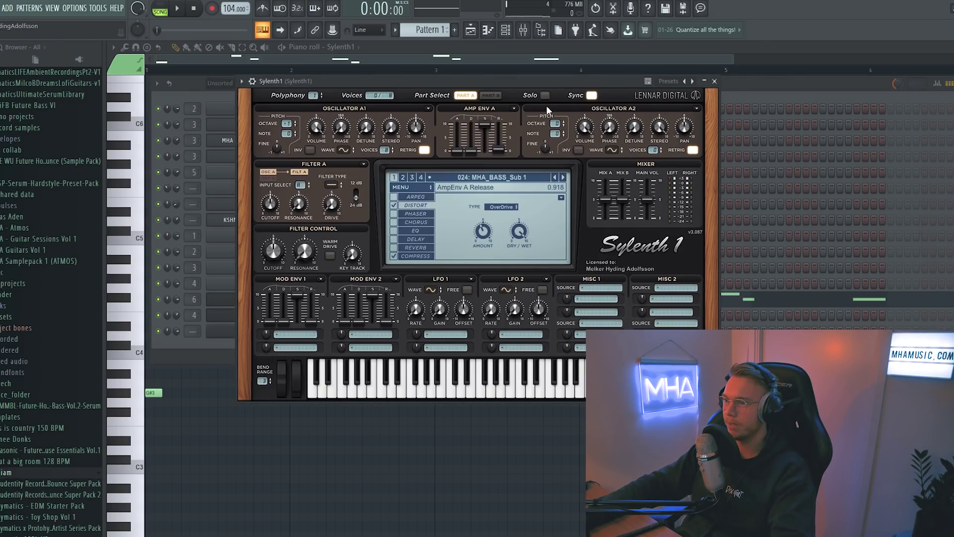
Replace the Sylenth1 channel's synth with Serum
left_click(753, 88)
right_click(316, 301)
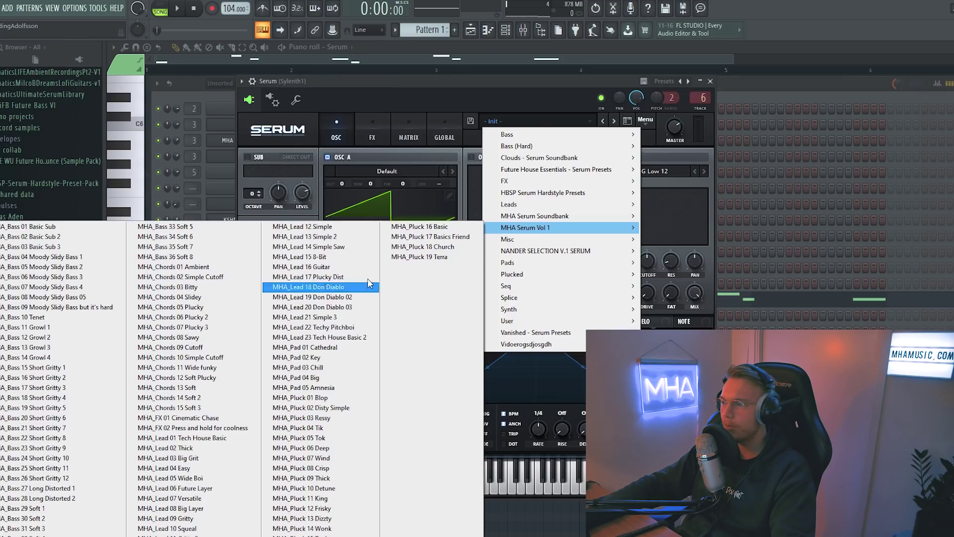
mouse_move(535, 233)
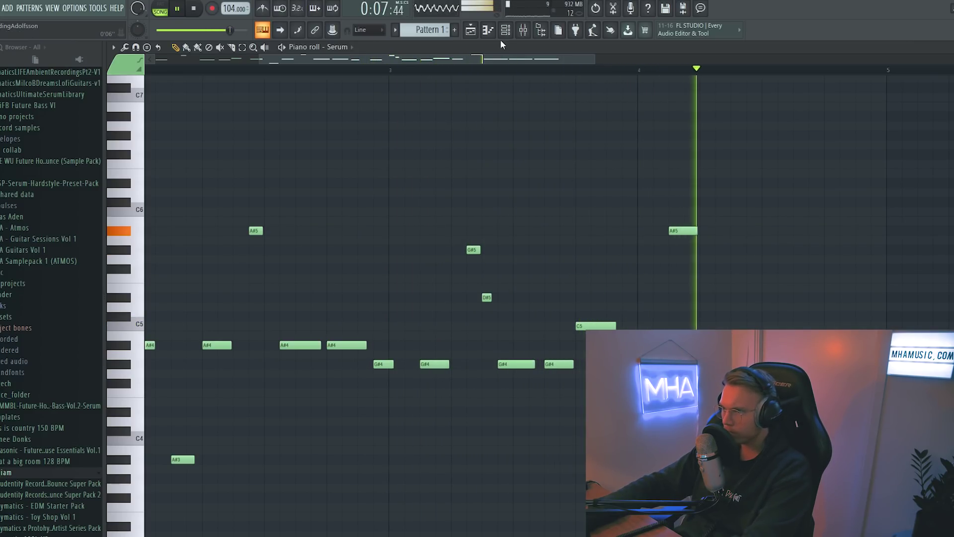
Play the arrangement from the beginning, then stop and reopen the channel rack
left_click(470, 30)
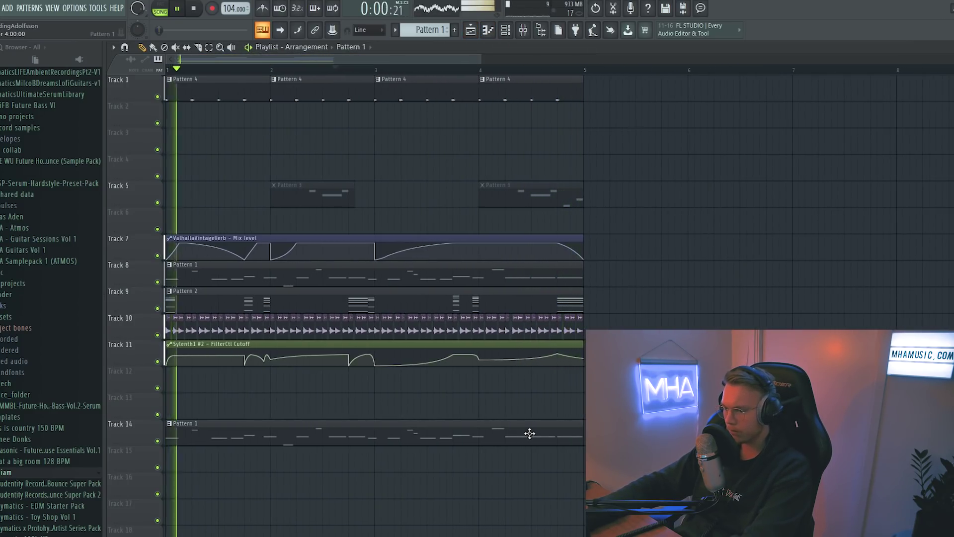
key("F7")
key("F5")
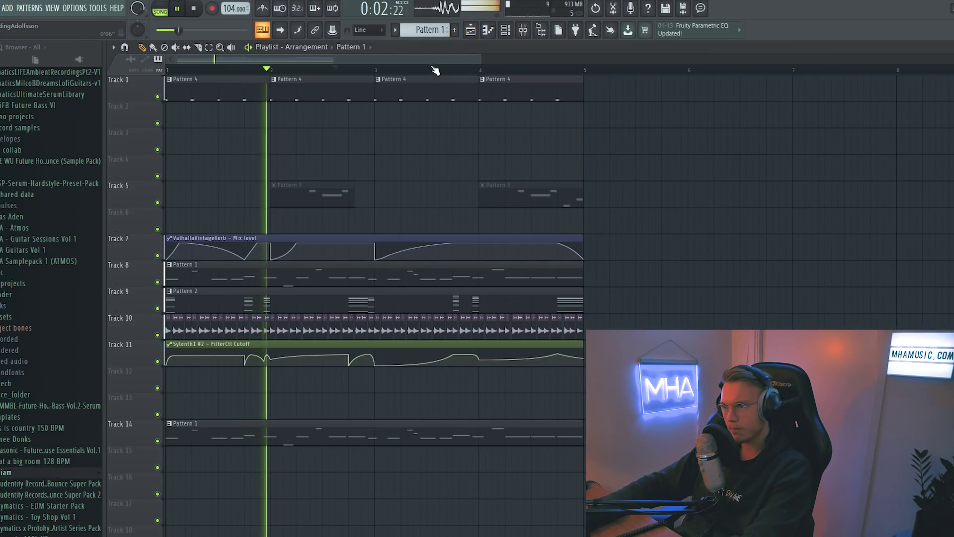
key("space")
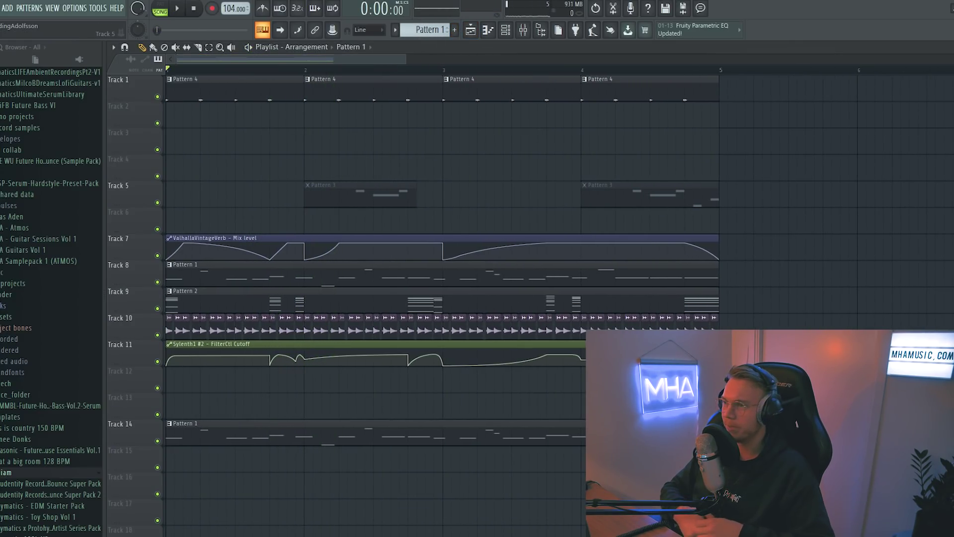
key("F6")
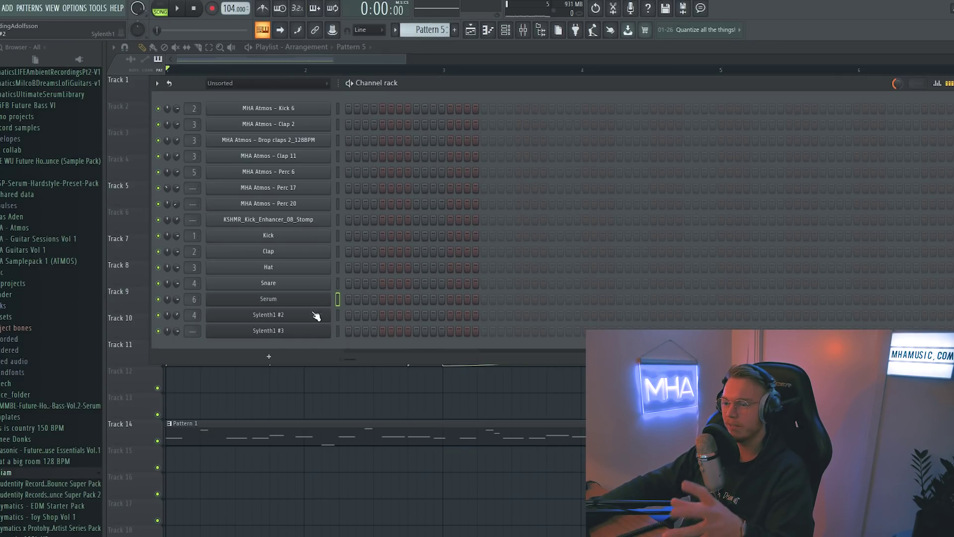
Add Kontakt and load the Factory Selection Classic Bass instrument
left_click(268, 357)
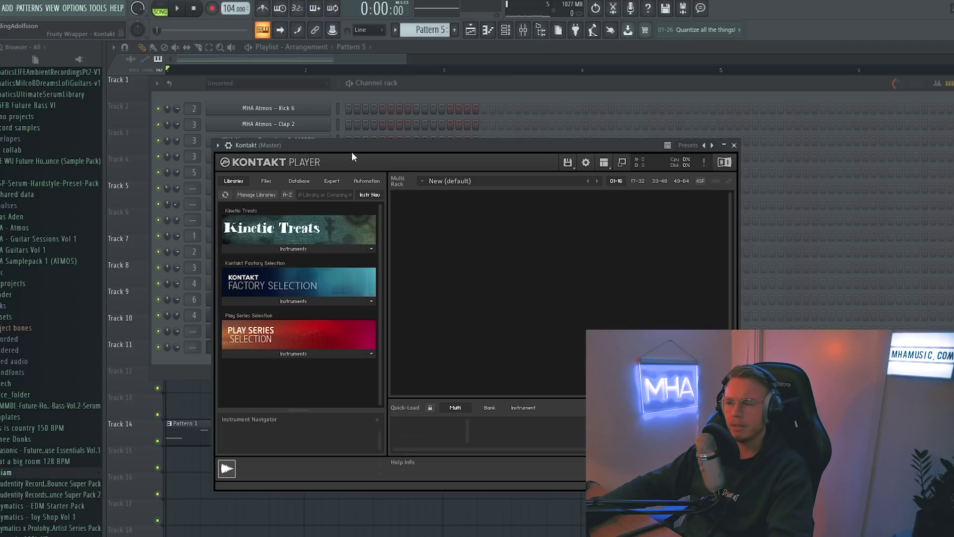
left_click(299, 301)
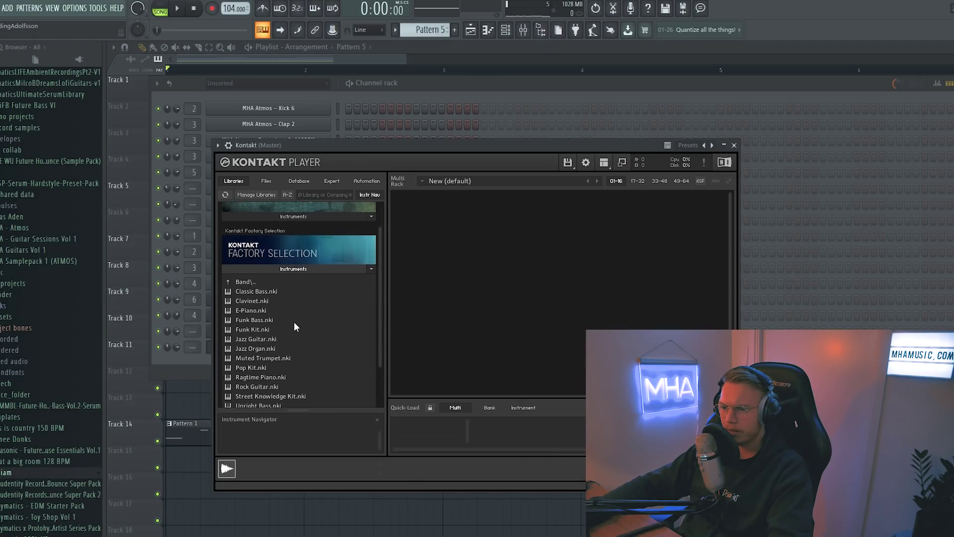
double_click(267, 284)
left_click_drag(501, 145, 542, 124)
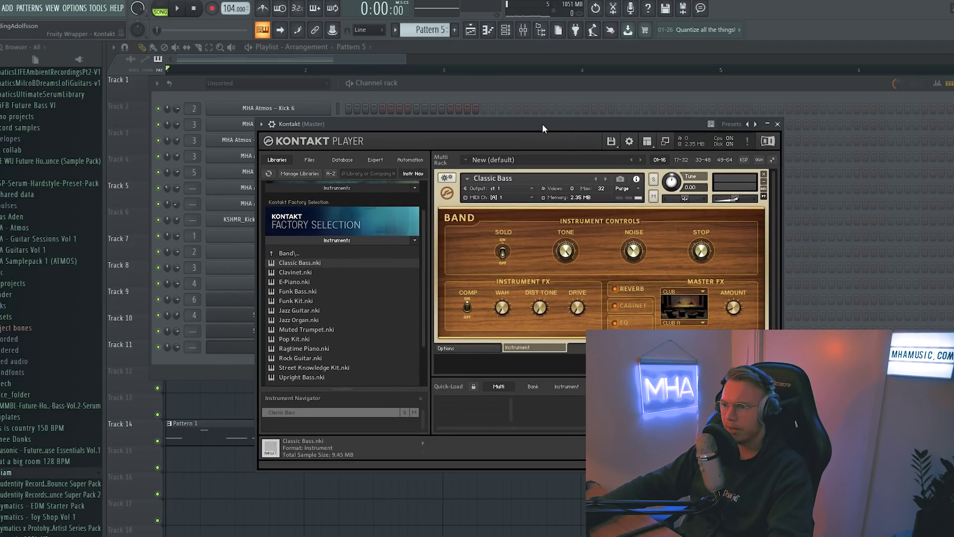
scroll(347, 335, "up", 2)
scroll(346, 335, "down", 1)
scroll(347, 335, "up", 1)
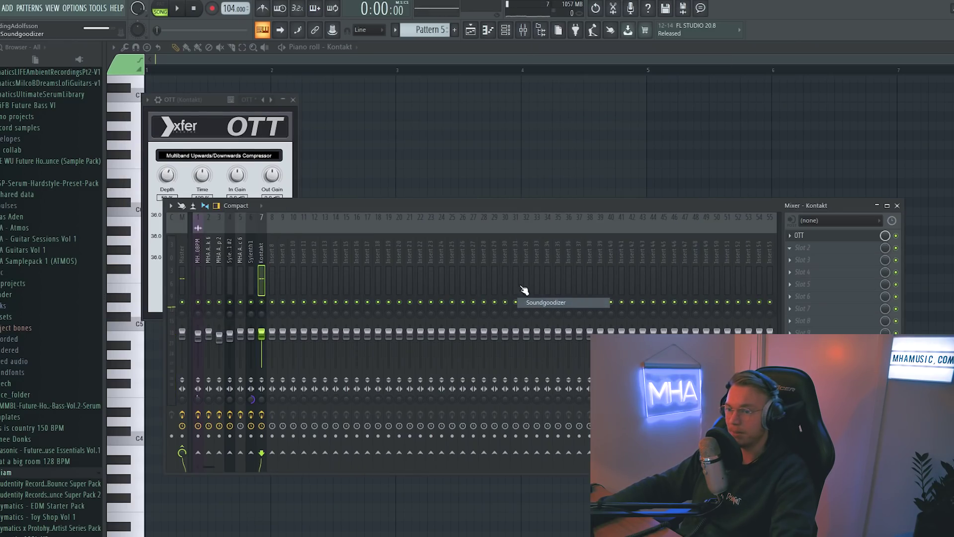
Add Parametric EQ 2 to the bass with a low-cut preset and lower its cut frequency
left_click(802, 260)
mouse_move(805, 271)
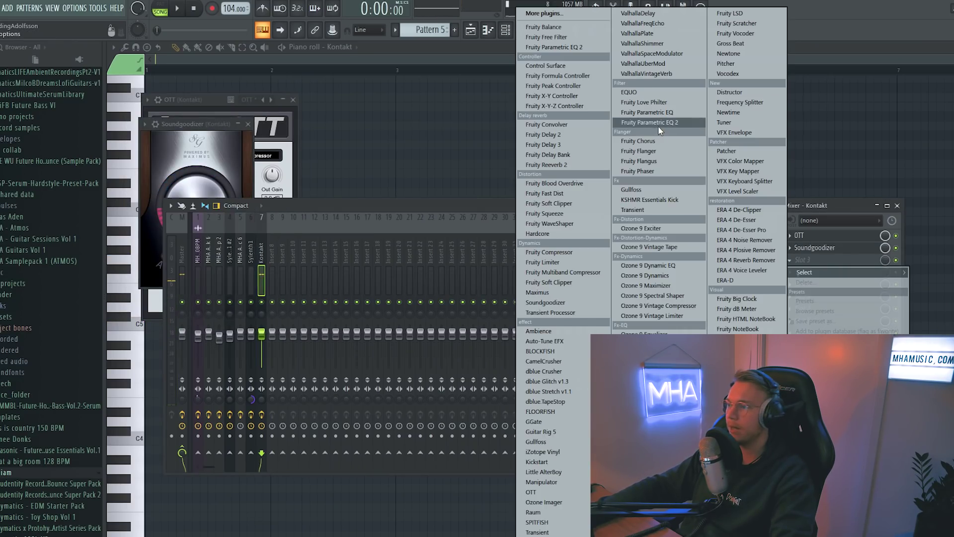
left_click(660, 122)
left_click(118, 96)
mouse_move(144, 135)
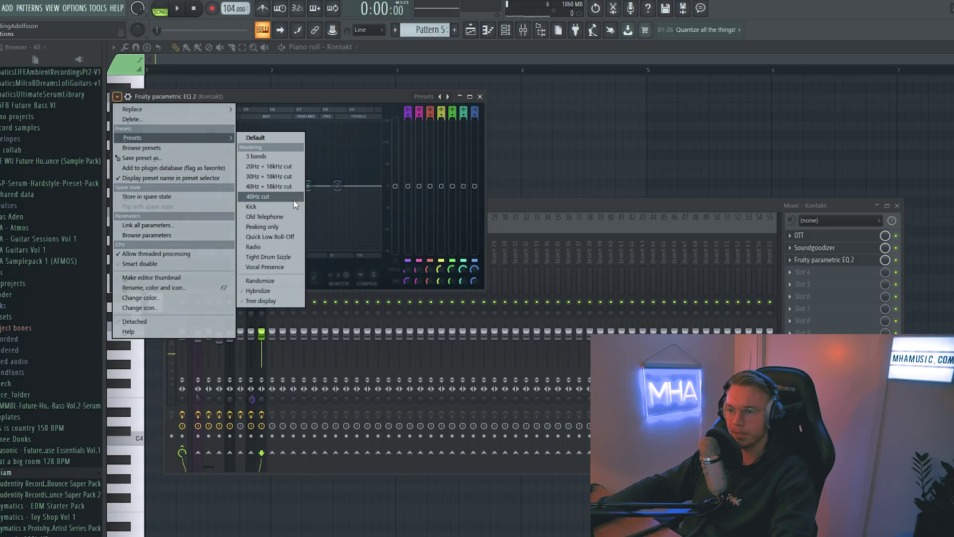
left_click(259, 164)
left_click_drag(229, 233, 207, 232)
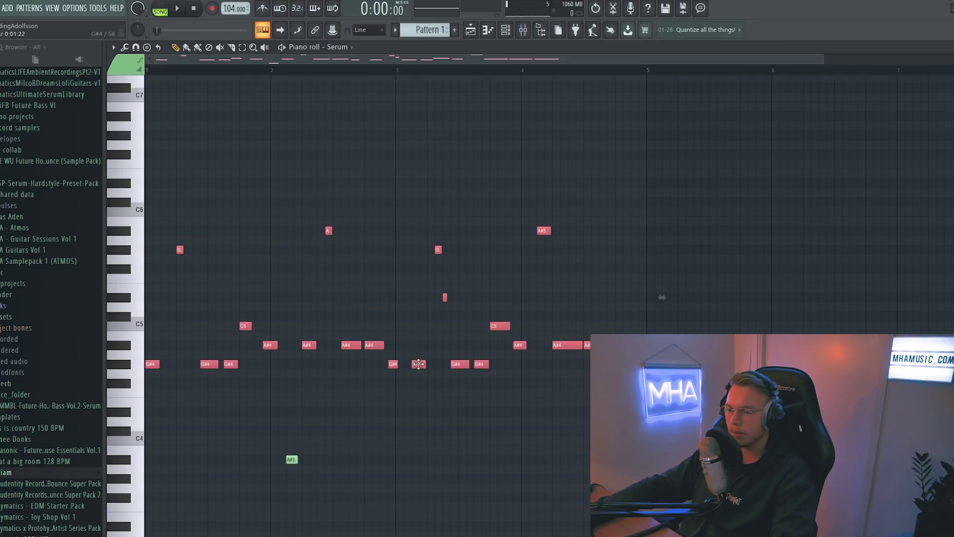
Open the Kontakt bass notes for editing and delete the Pattern 5 clip from Track 12
left_click(472, 30)
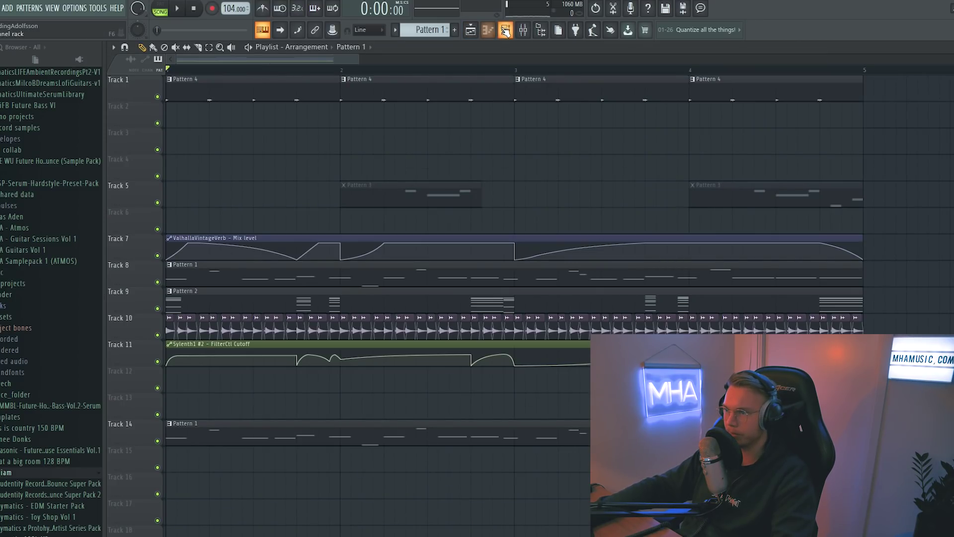
key("F6")
right_click(309, 350)
left_click(353, 347)
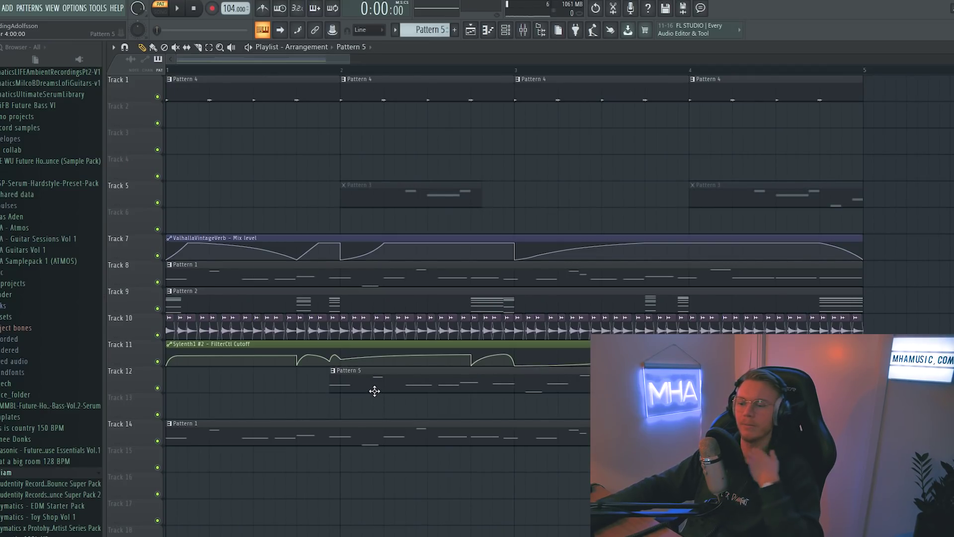
right_click(375, 391)
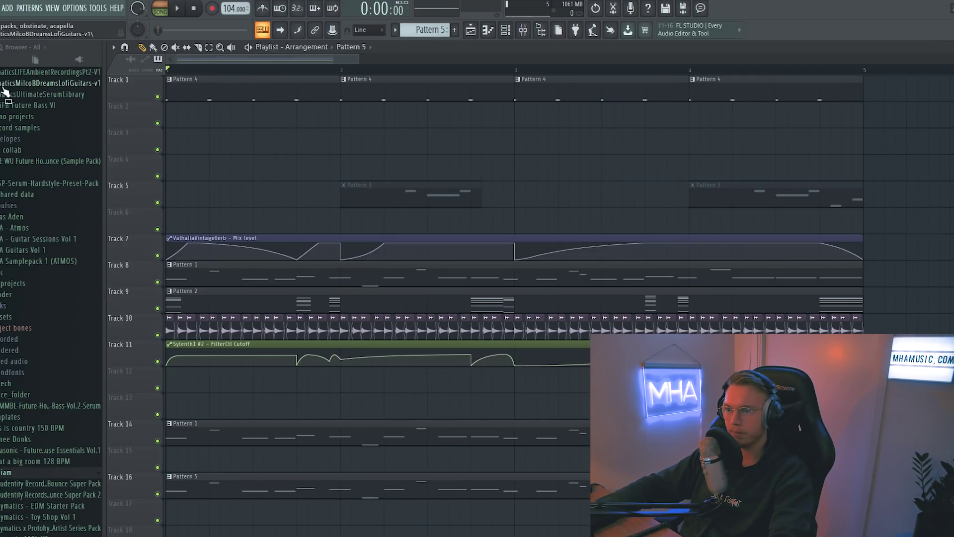
Add Kickstart to the Kontakt bass mixer track while playing the song
key("space")
key("F9")
left_click(803, 284)
mouse_move(805, 310)
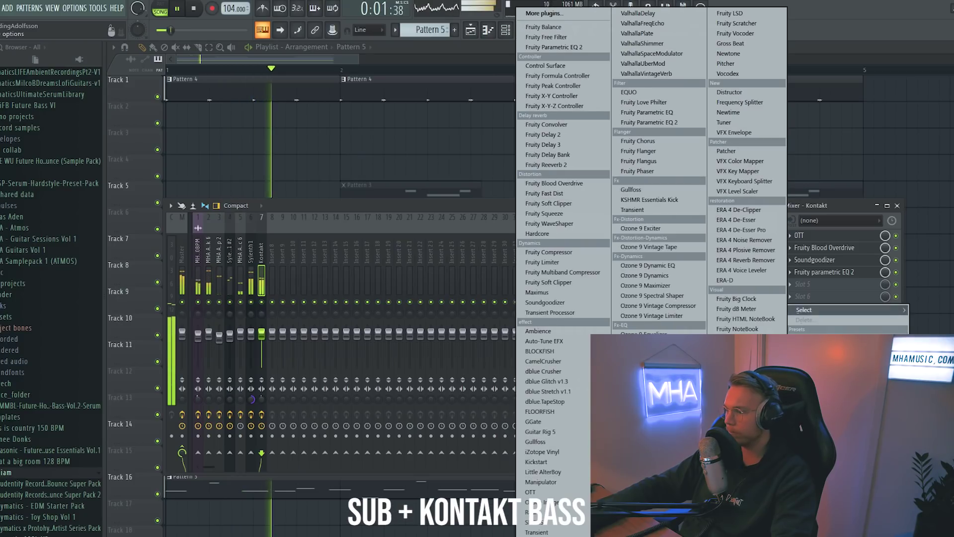
left_click(576, 464)
left_click(499, 163)
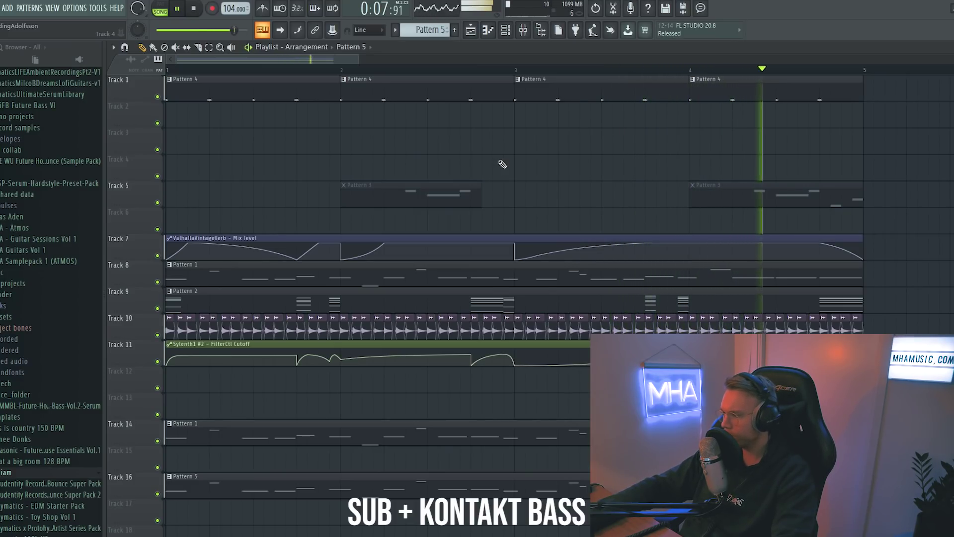
key("space")
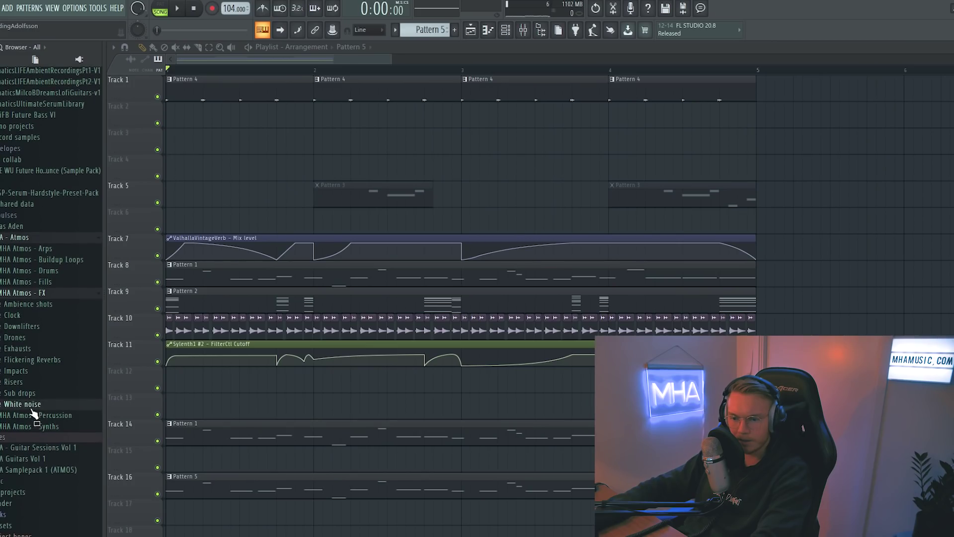
Preview the White noise 1 sample and create a guitar panning automation clip
left_click(38, 416)
left_click_drag(232, 401, 195, 504)
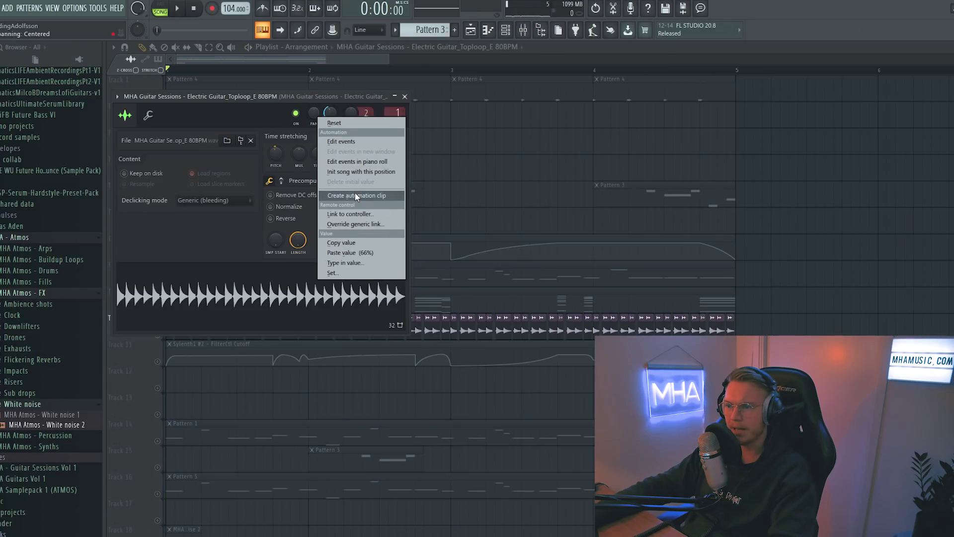
left_click(348, 197)
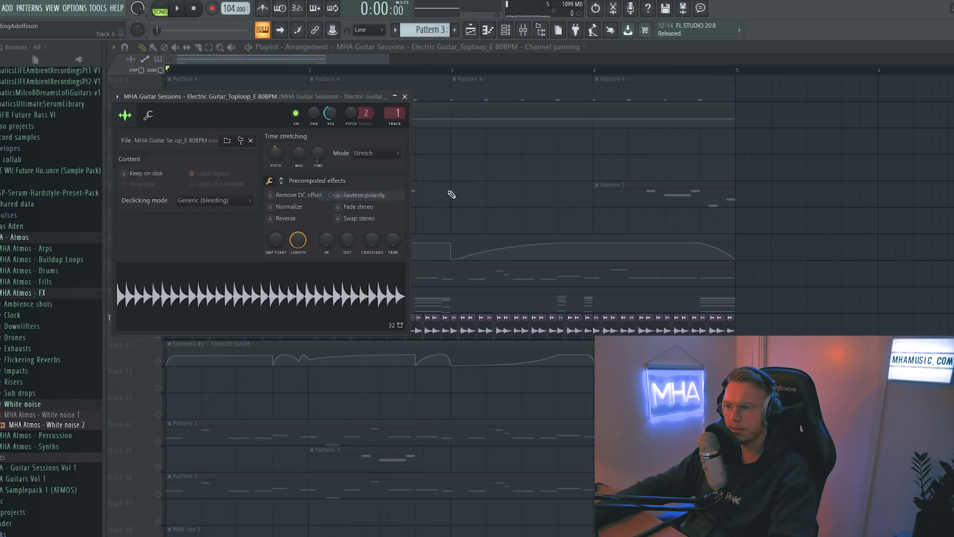
left_click(291, 108)
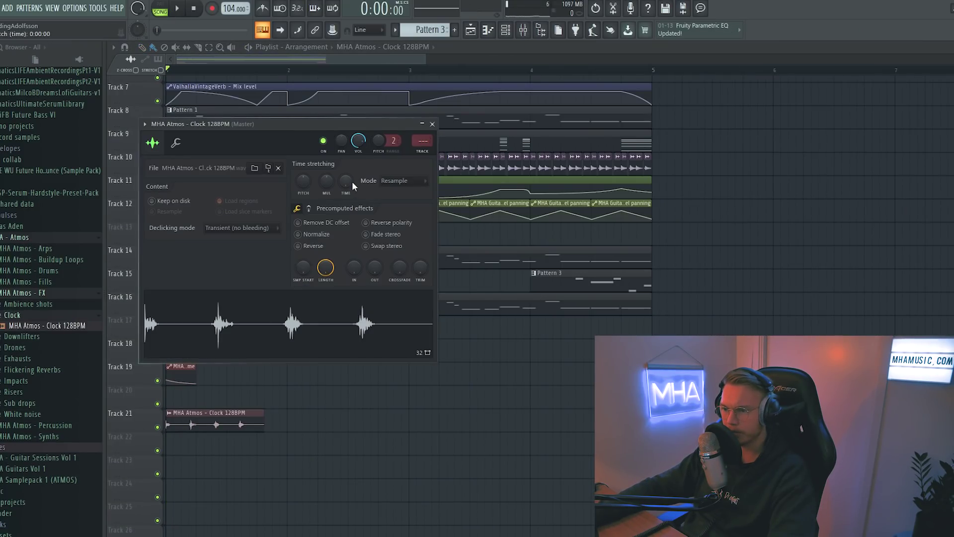
Paint Clock 128BPM clips along Track 21 up to bar 5 and open its channel settings
left_click(431, 123)
key("space")
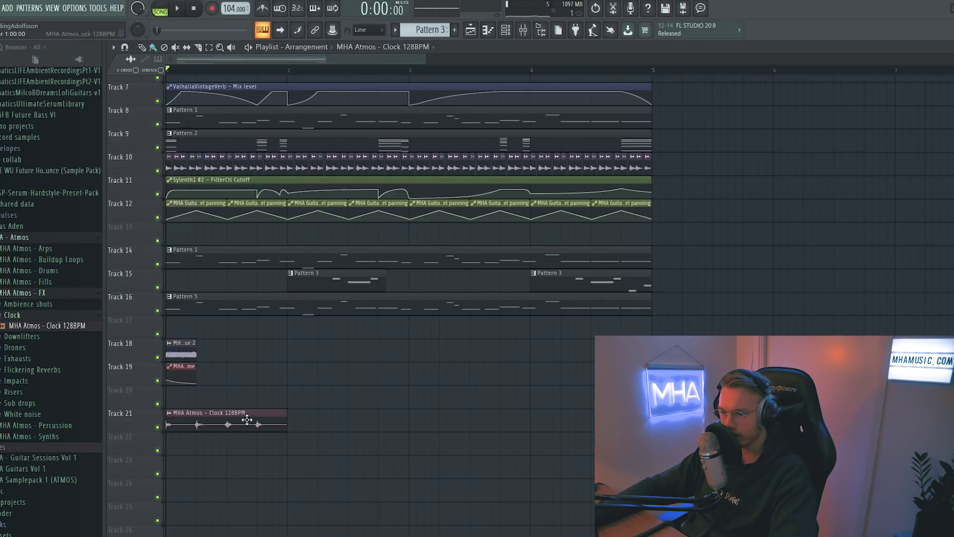
mouse_move(298, 425)
left_mouse_down()
mouse_move(549, 437)
mouse_move(565, 427)
left_mouse_up()
double_click(564, 428)
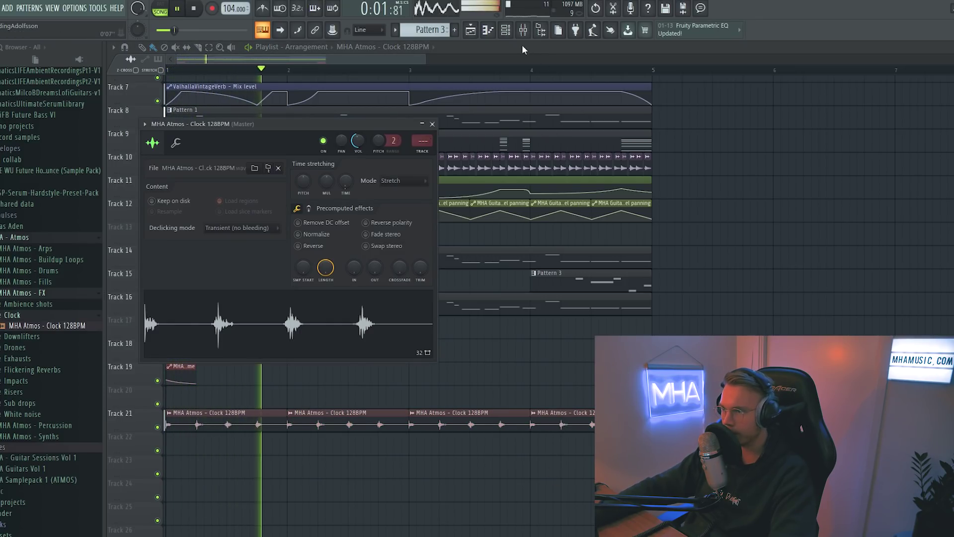
Check the mixer, then close the Clock settings, mixer and Kickstart windows
key("F9")
key("F9")
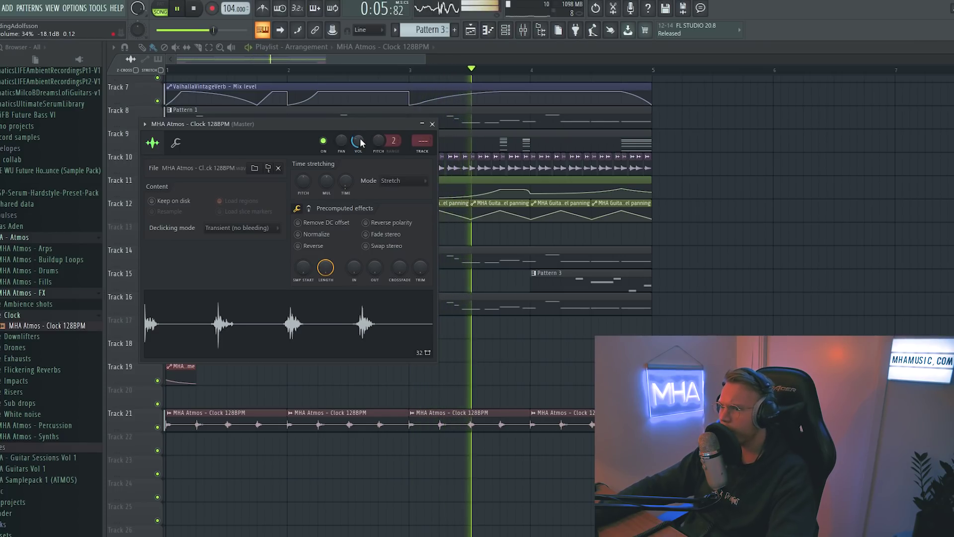
key("Escape")
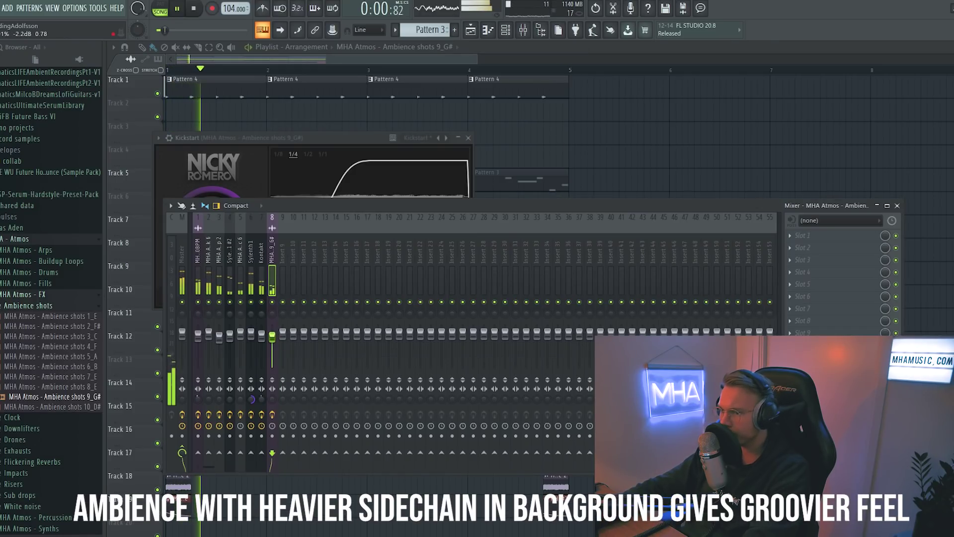
key("F12")
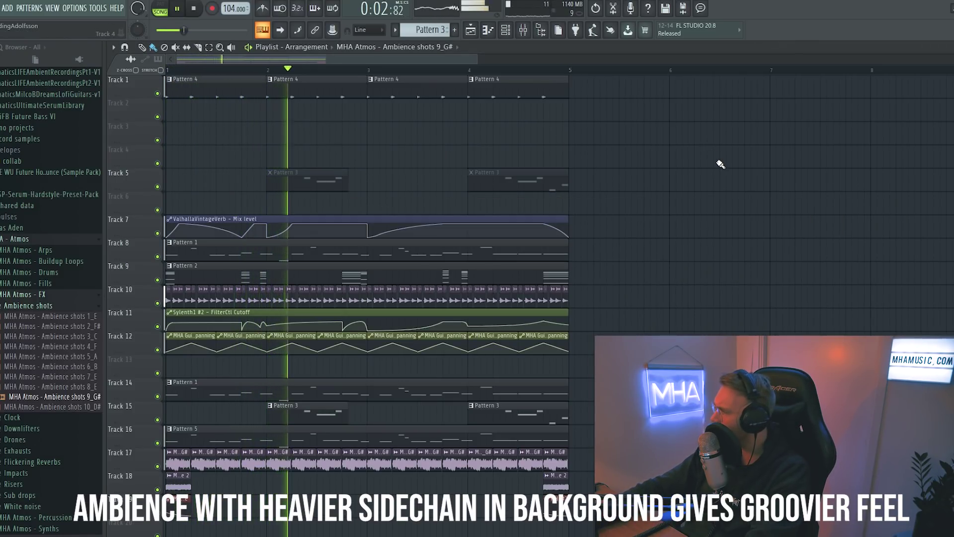
scroll(720, 164, "down", 2)
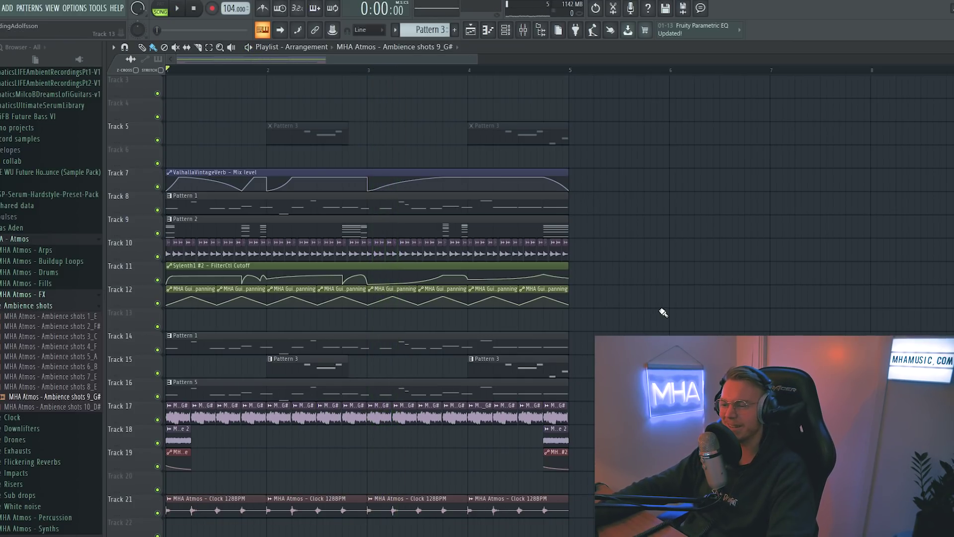
key("F6")
left_click(276, 375)
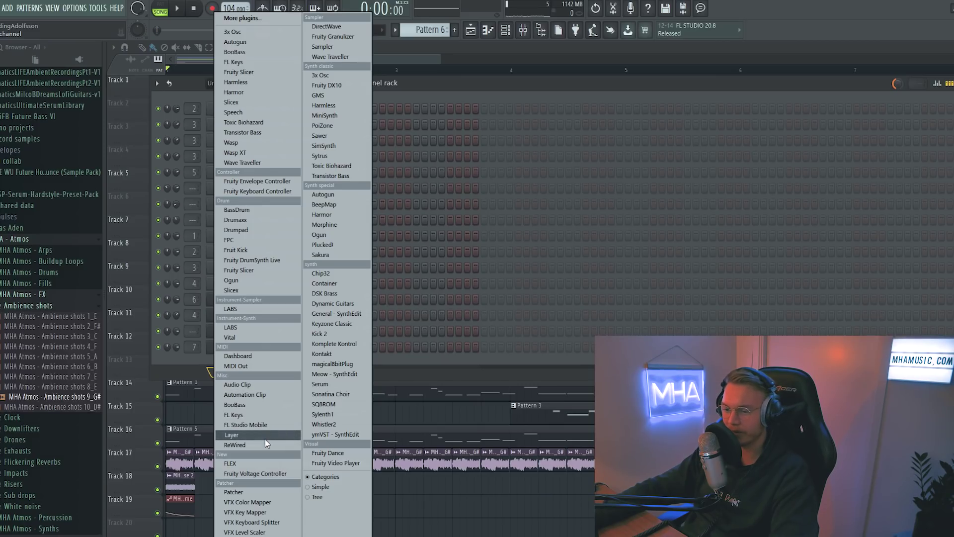
Add a FLEX channel with an Essential Strings preset and check the audio clip's sample settings
left_click(276, 464)
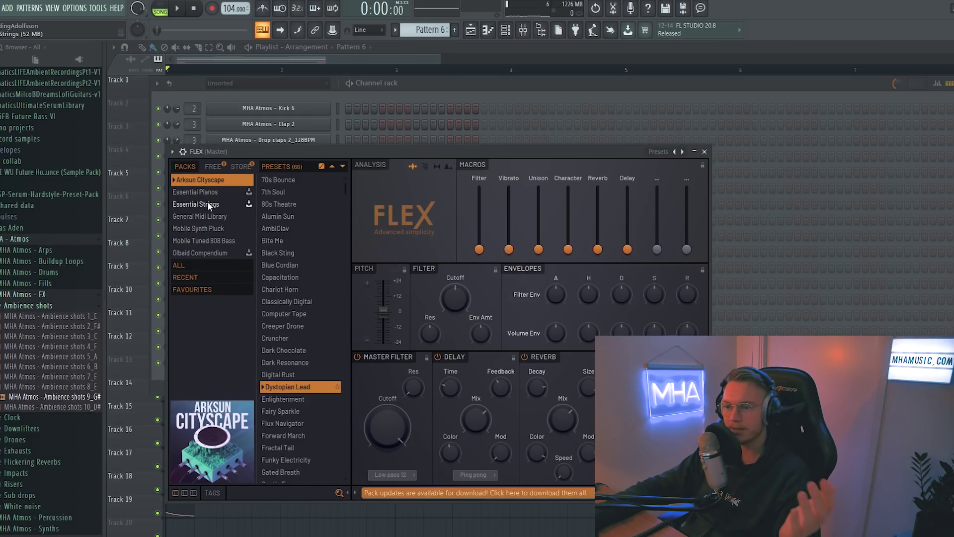
left_click(206, 204)
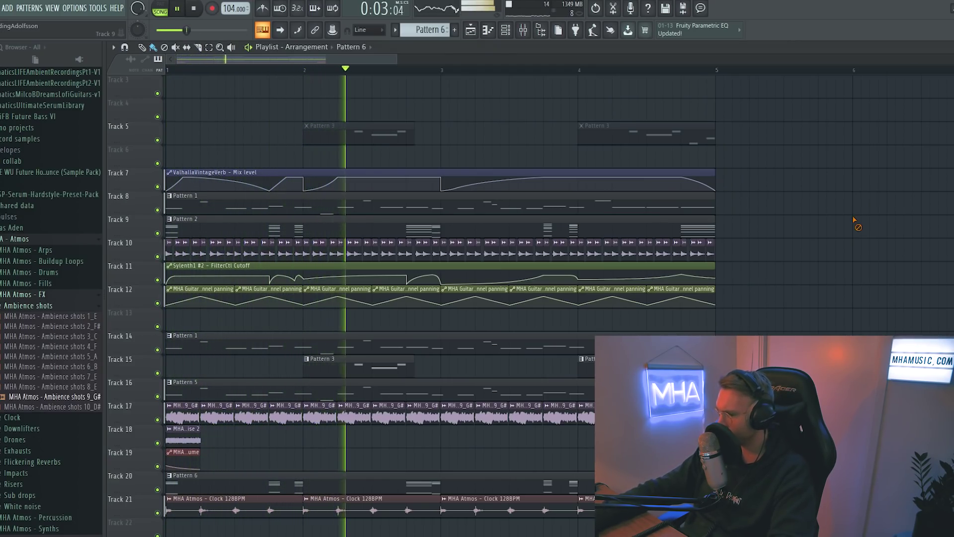
mouse_move(680, 267)
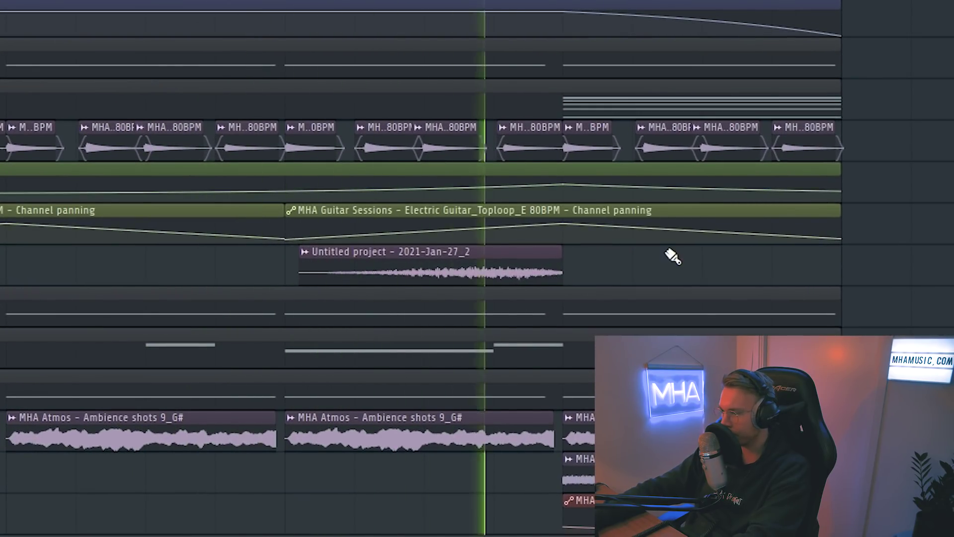
double_click(490, 272)
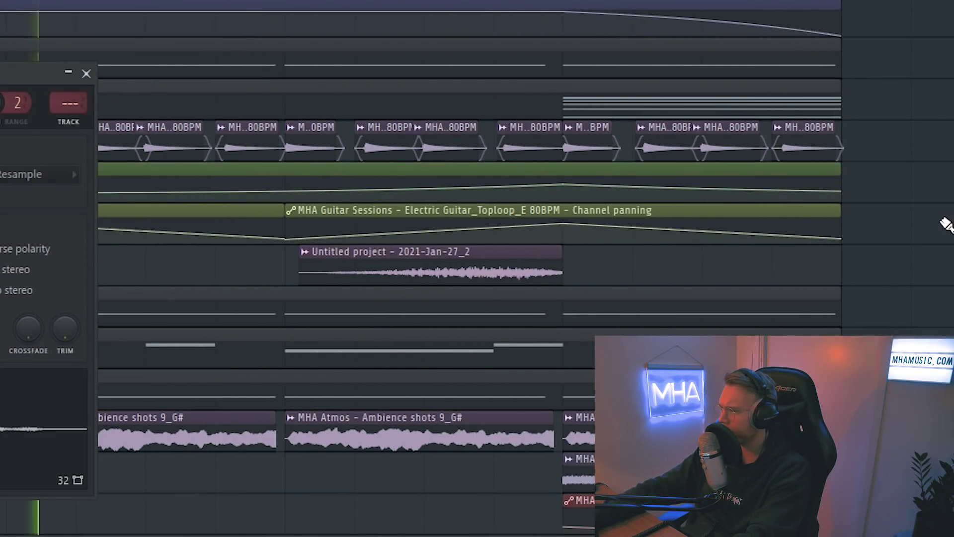
key("Escape")
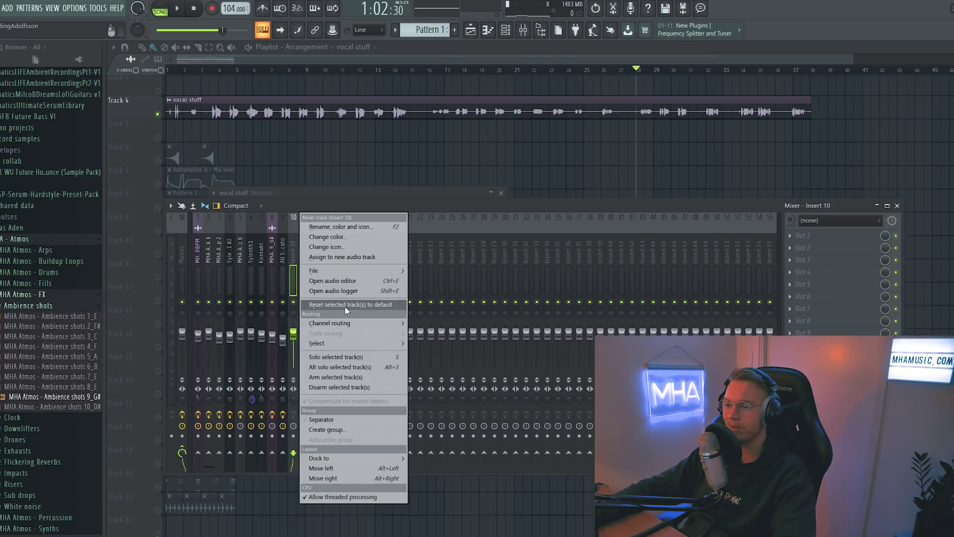
Route the vocal channel to its mixer track and load Little AlterBoy into the next slot
mouse_move(394, 326)
left_click(451, 320)
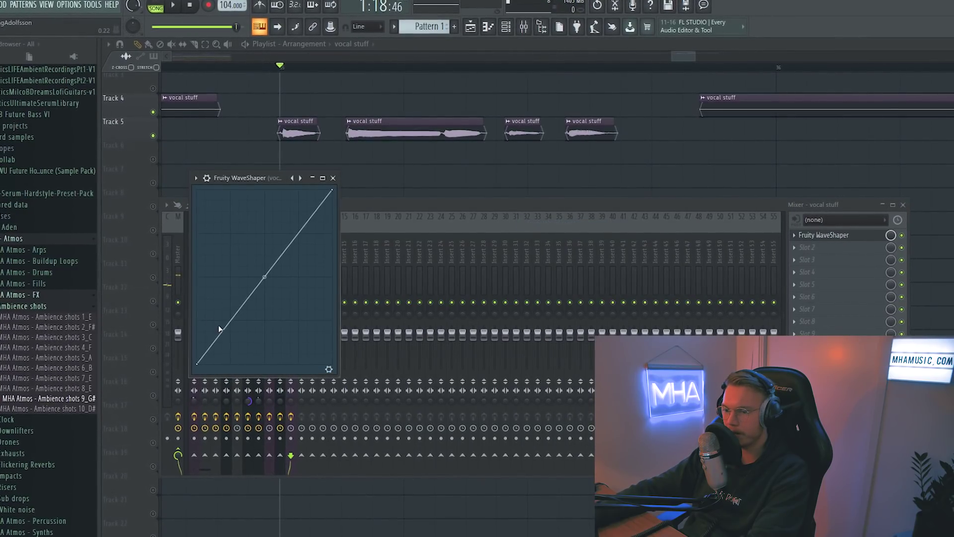
left_click(809, 260)
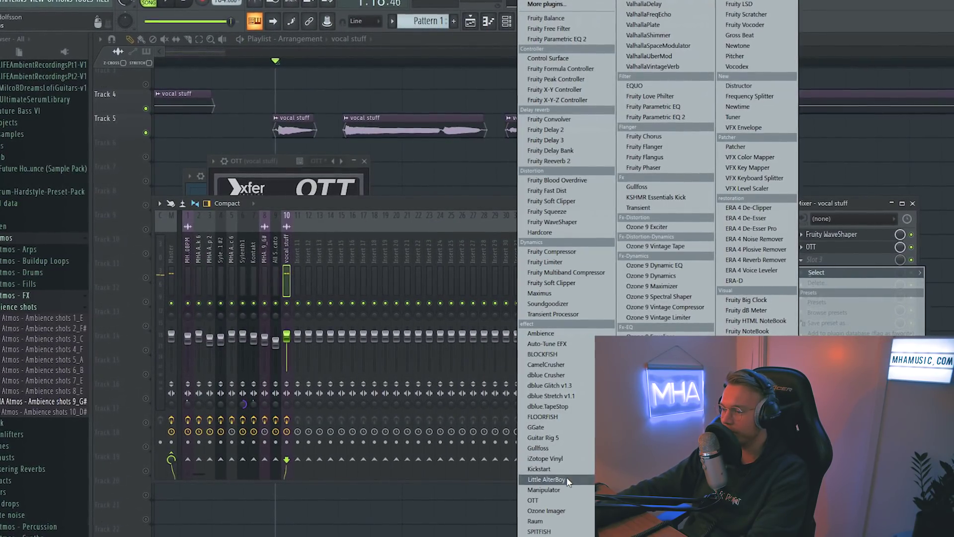
left_click(547, 479)
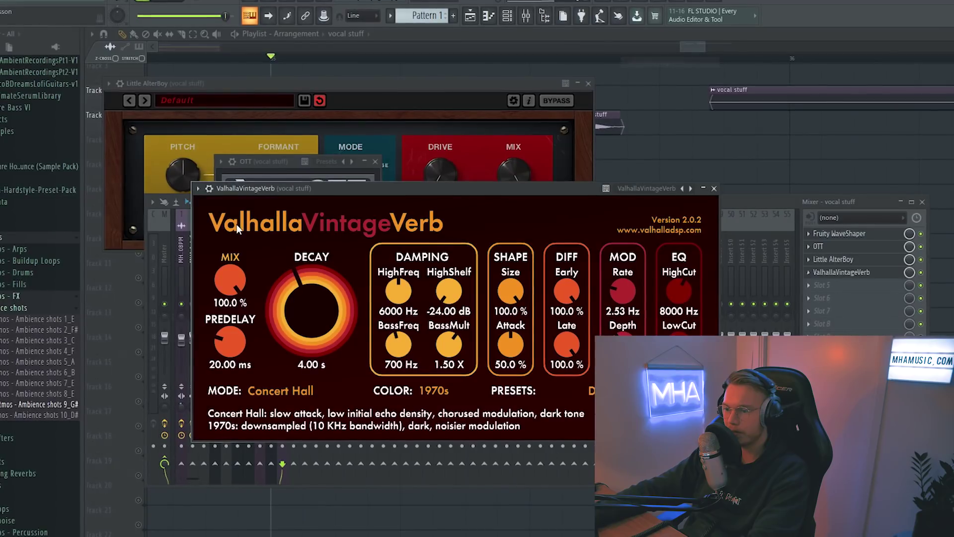
Set ValhallaVintageVerb decay to 0.32 s and mix to 79.6%, then add a plugin in slot 5
left_click_drag(278, 186, 276, 156)
left_click_drag(307, 280, 298, 318)
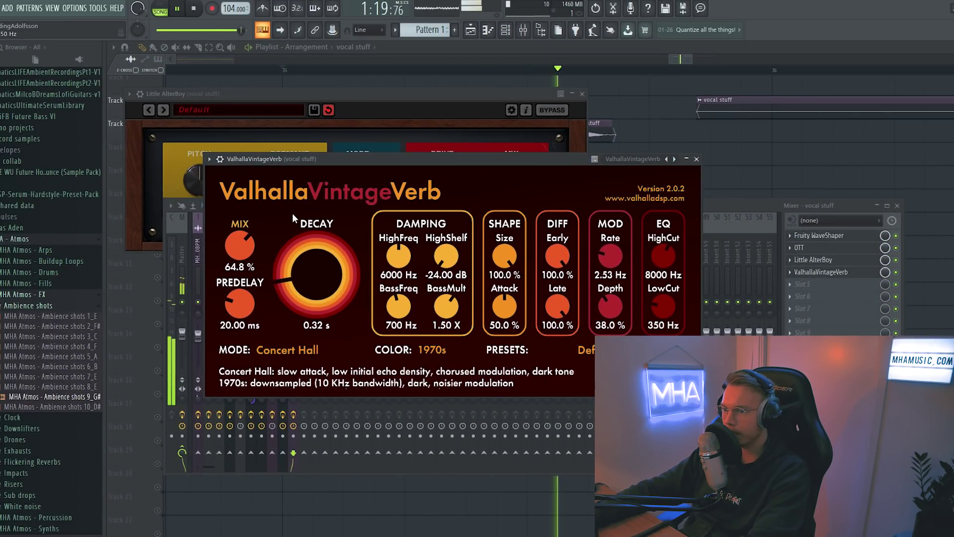
key("space")
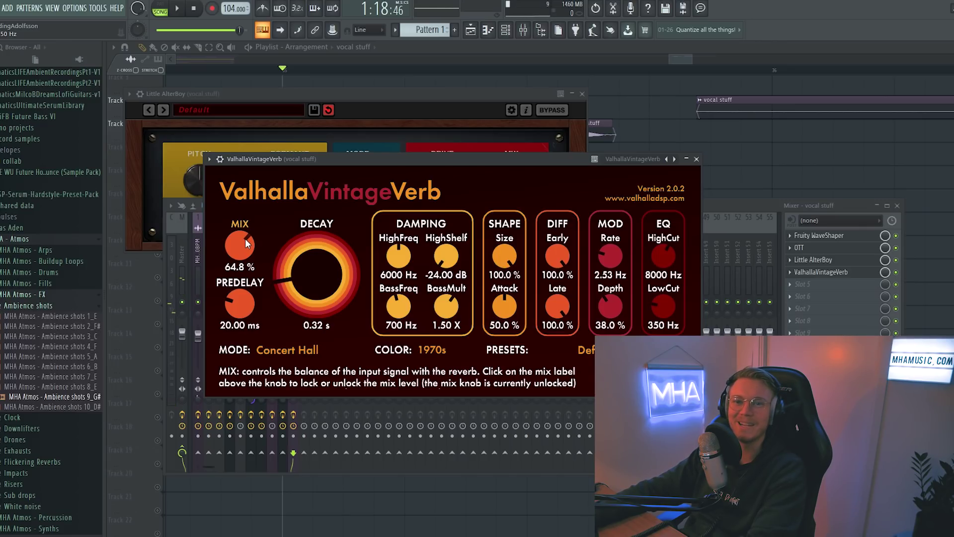
left_click_drag(246, 238, 247, 218)
left_click(802, 283)
mouse_move(783, 294)
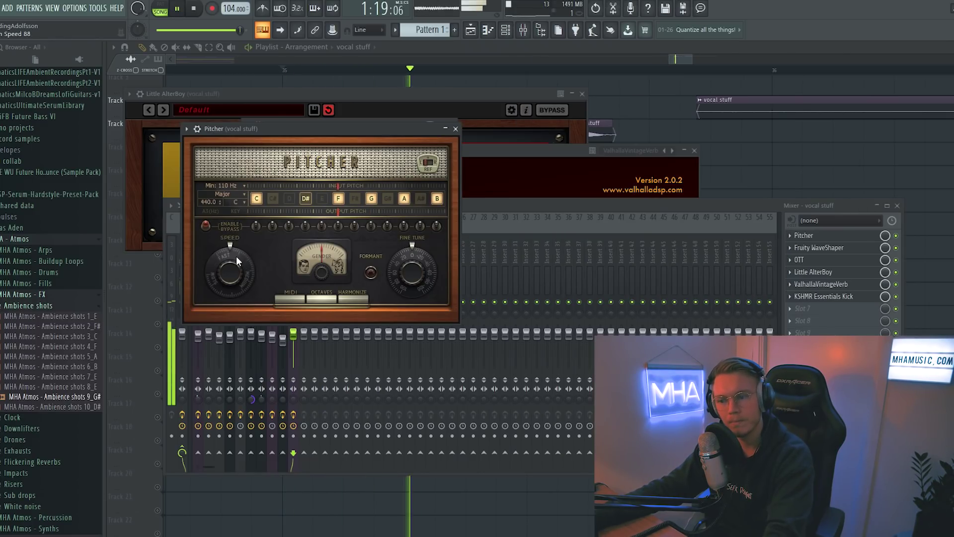
key("space")
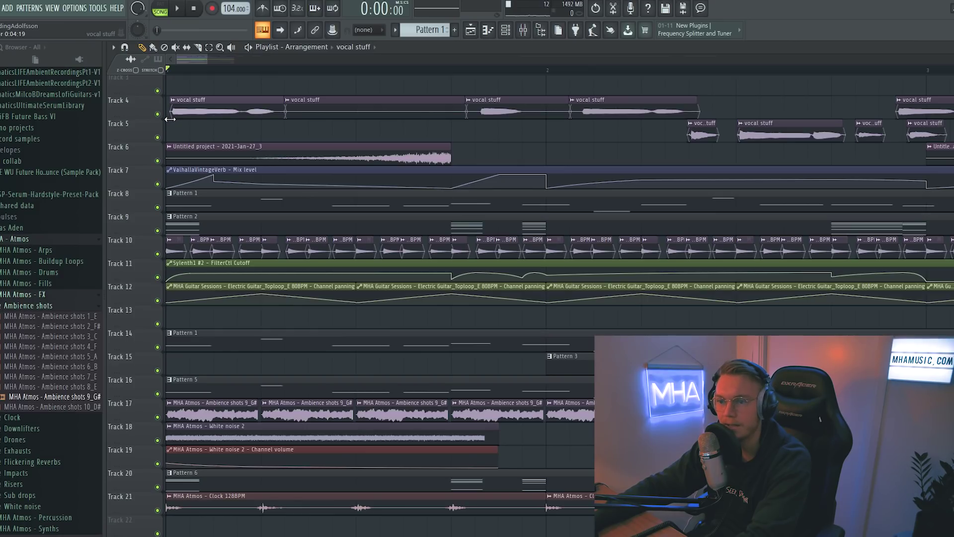
Play the arrangement from bar 3 and from the start to audition the vocal chops
key("space")
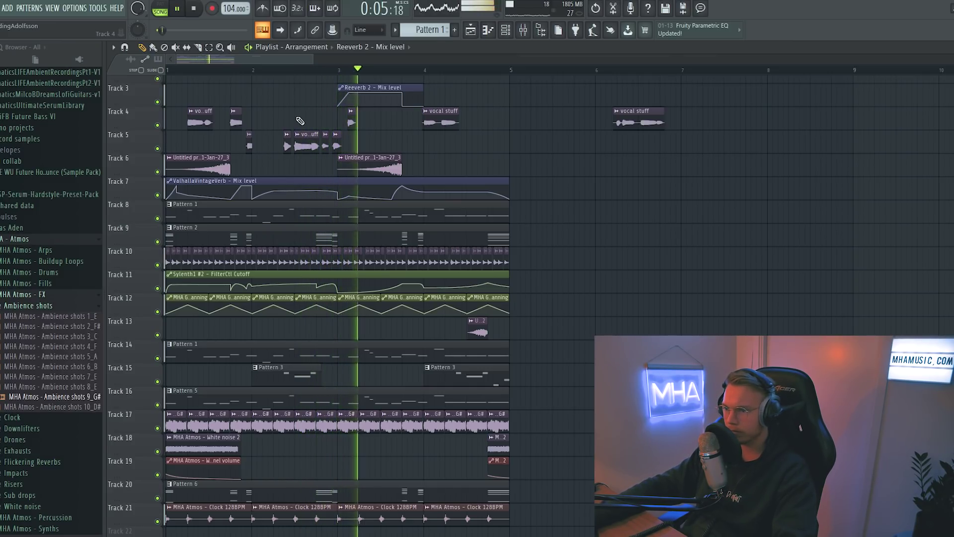
key("space")
left_click(336, 68)
key("space")
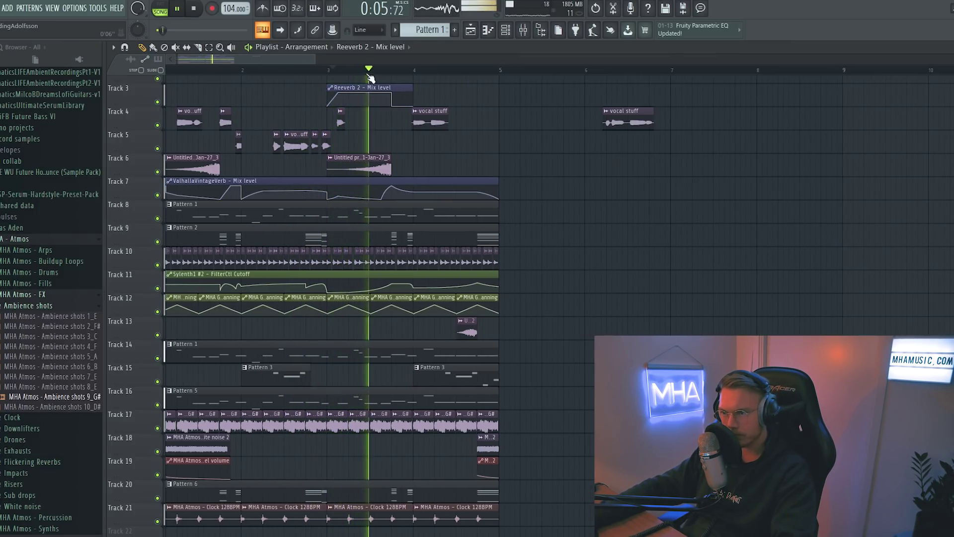
scroll(366, 61, "down", 1)
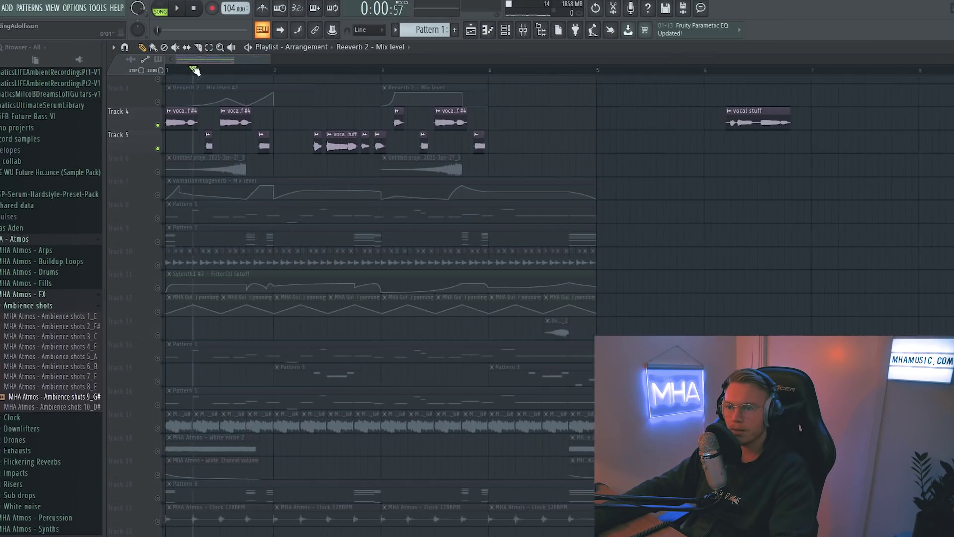
scroll(193, 70, "up", 1)
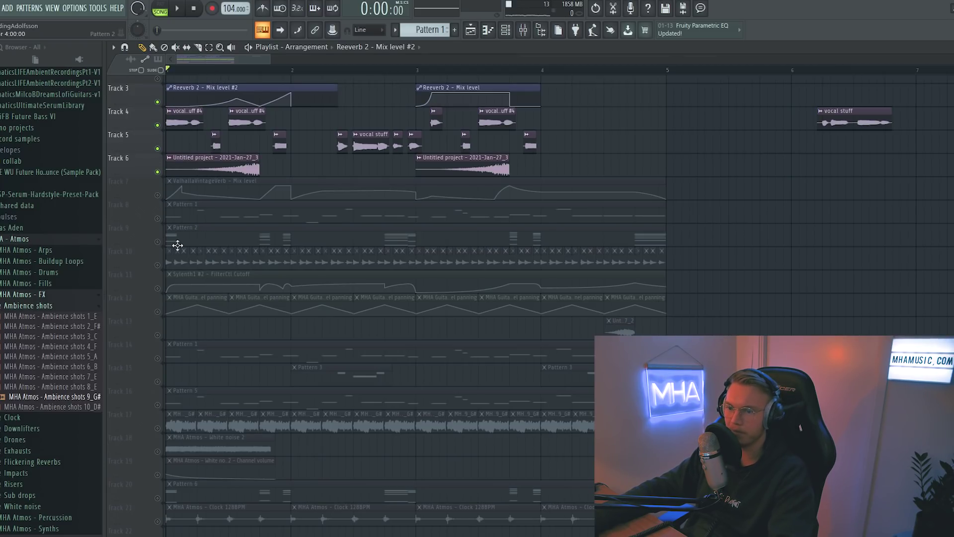
scroll(181, 376, "down", 1)
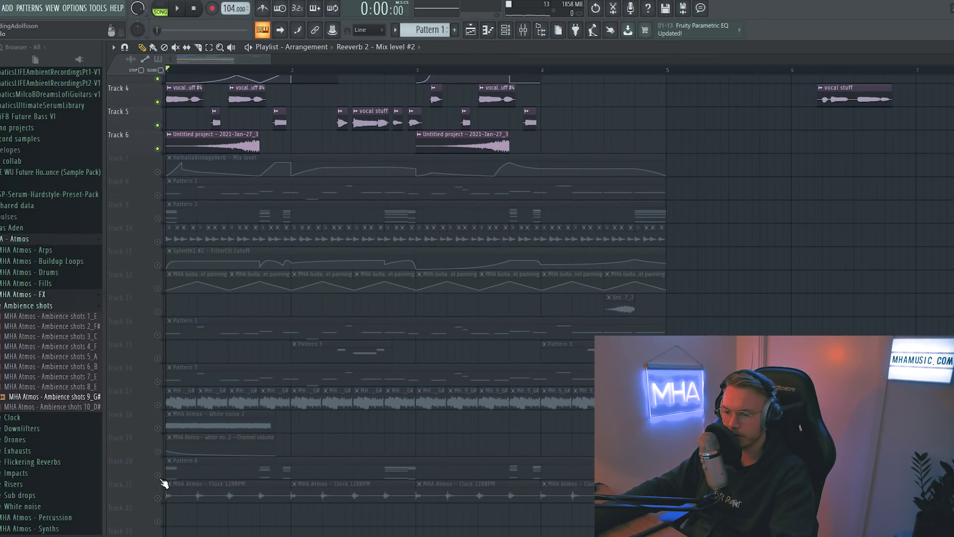
scroll(246, 116, "up", 3)
key("space")
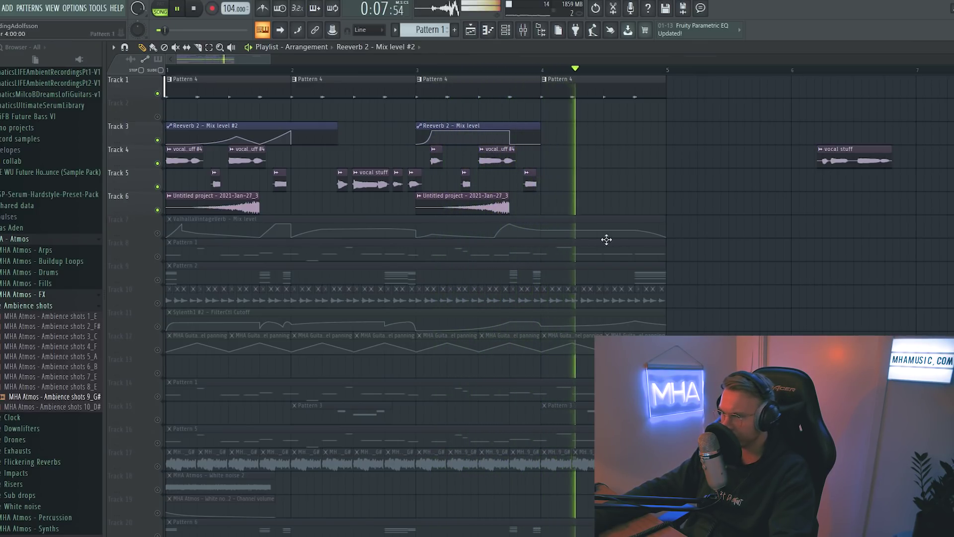
key("space")
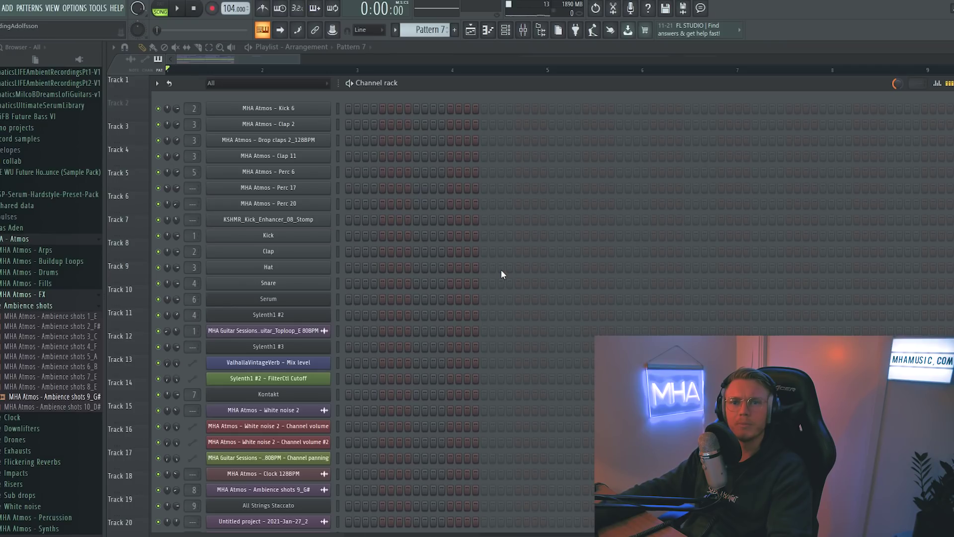
Scroll down Pattern 7's channel rack to see the full channel list
scroll(472, 276, "down", 6)
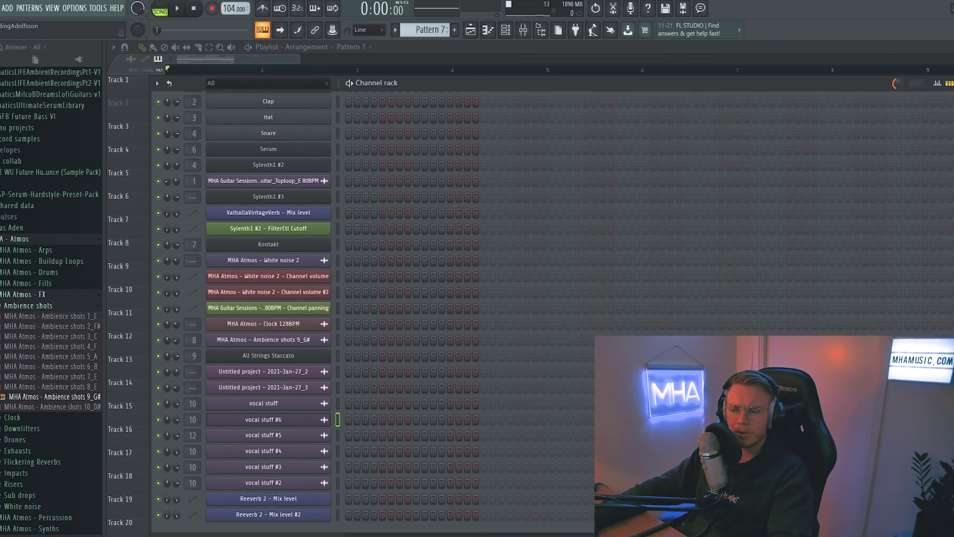
Add a Serum channel loaded with the MHA_Lead 16 Guitar preset
left_click(269, 534)
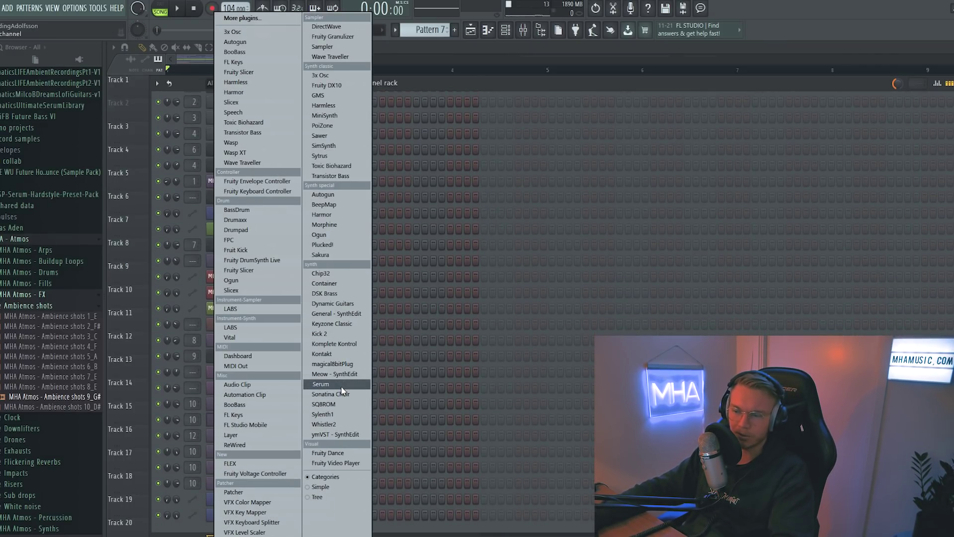
left_click(321, 384)
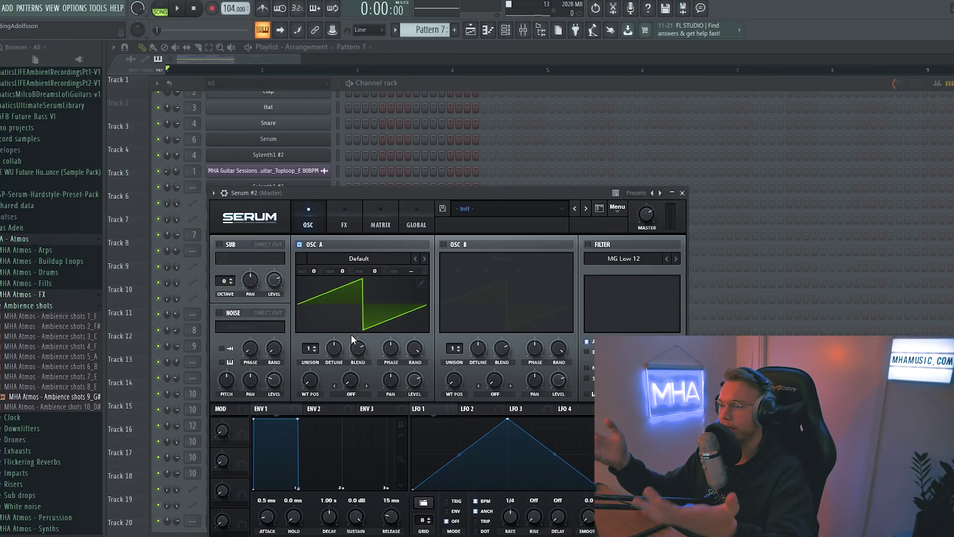
left_click(474, 139)
mouse_move(546, 244)
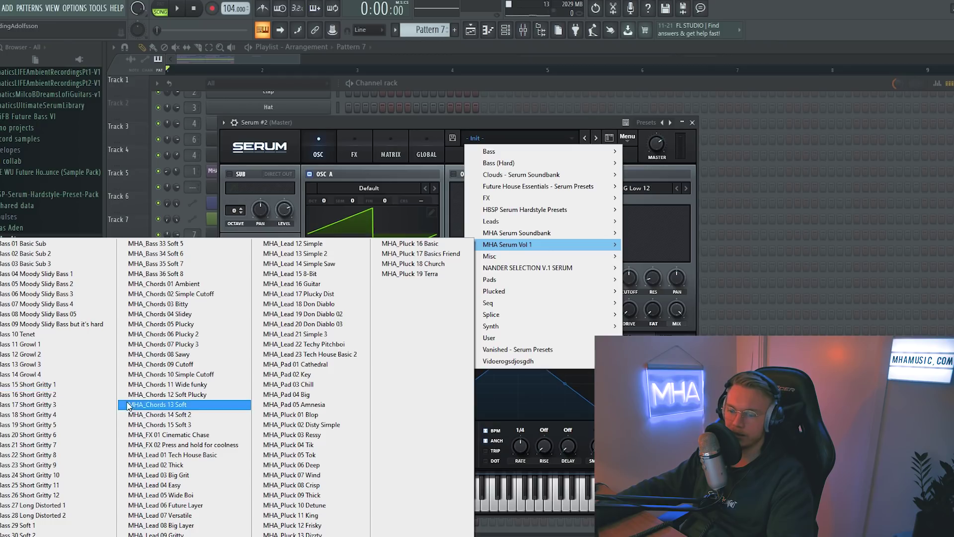
left_click(338, 285)
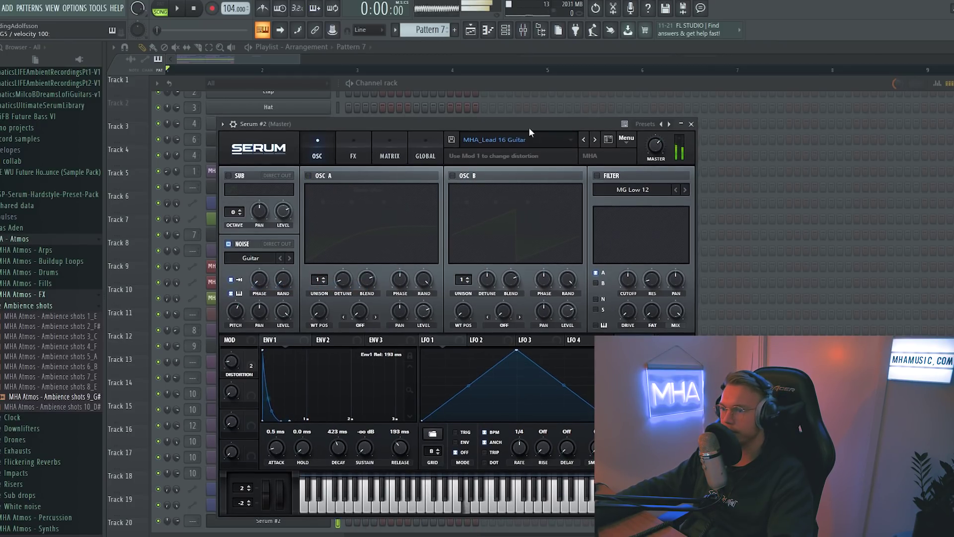
Turn off Serum's Delay and Reverb effects and play the pattern in the piano roll
left_click(353, 152)
left_click(233, 256)
left_click(232, 289)
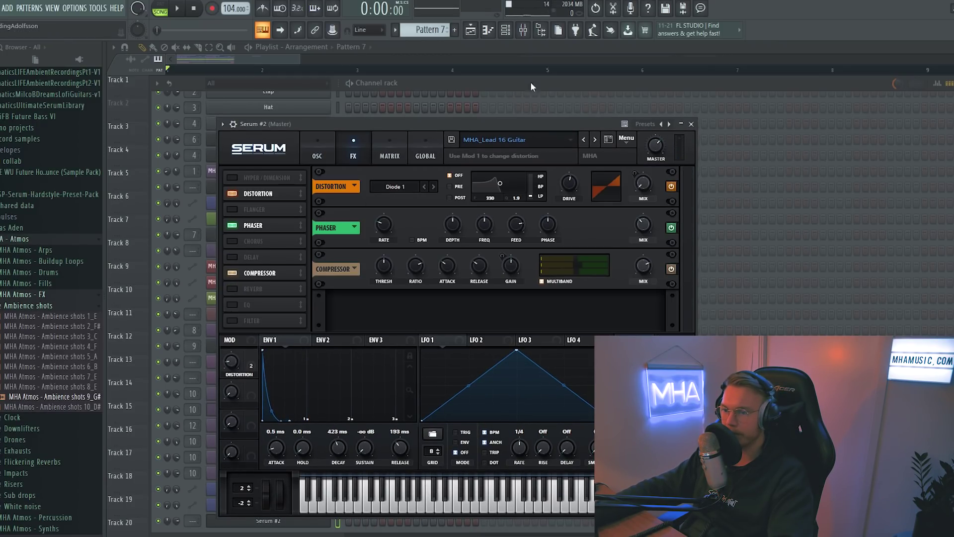
left_click(479, 84)
key("F7")
key("space")
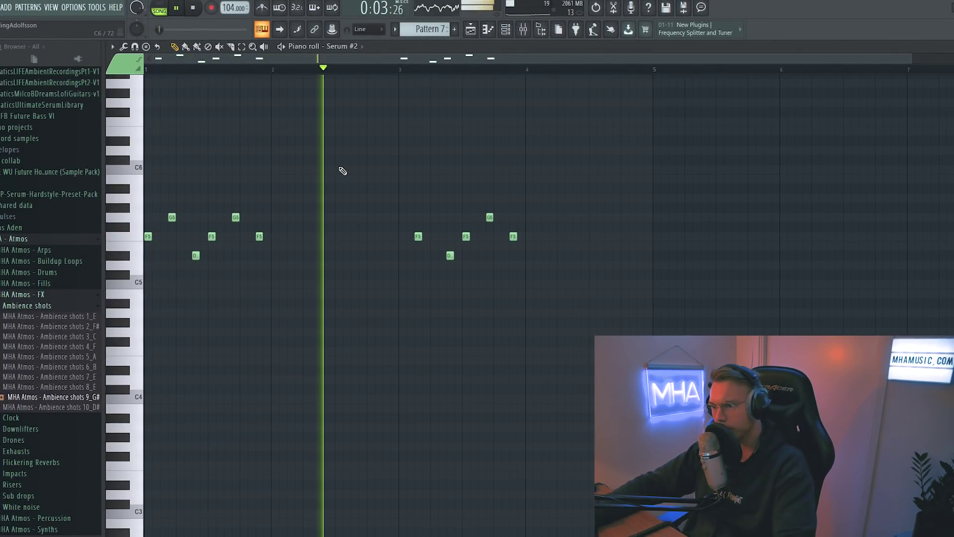
Add a G5 note at bar 2.4 and an F5 note at bar 2.5
left_click(322, 217)
key("space")
left_click(272, 68)
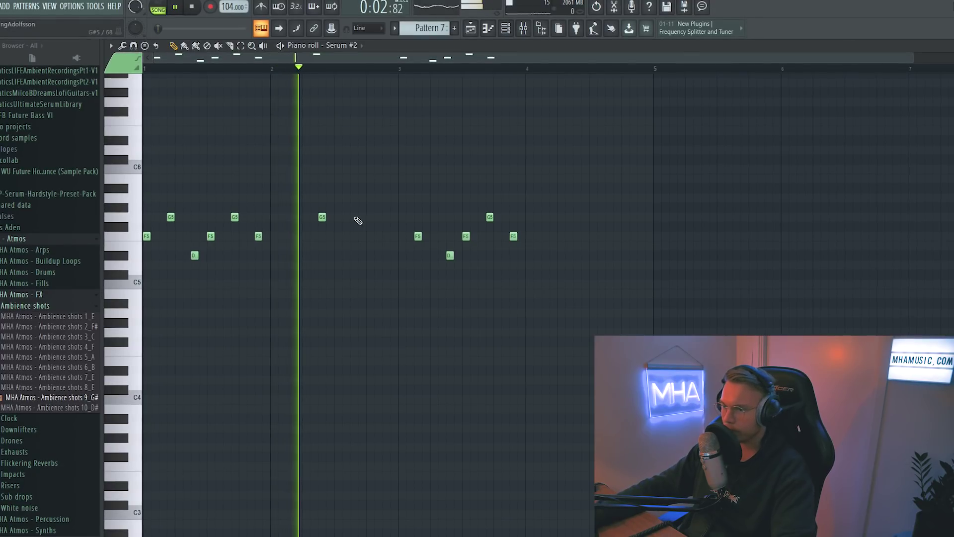
left_click(337, 236)
key("space")
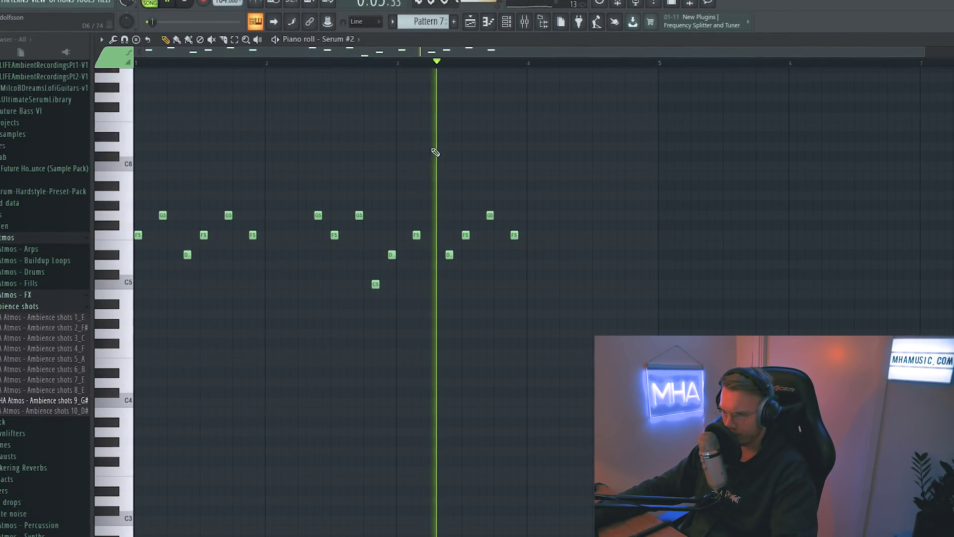
Shift the A#5 note later, play the melody back, and pick an effect for Serum #2's insert
scroll(571, 164, "up", 2, "ctrl")
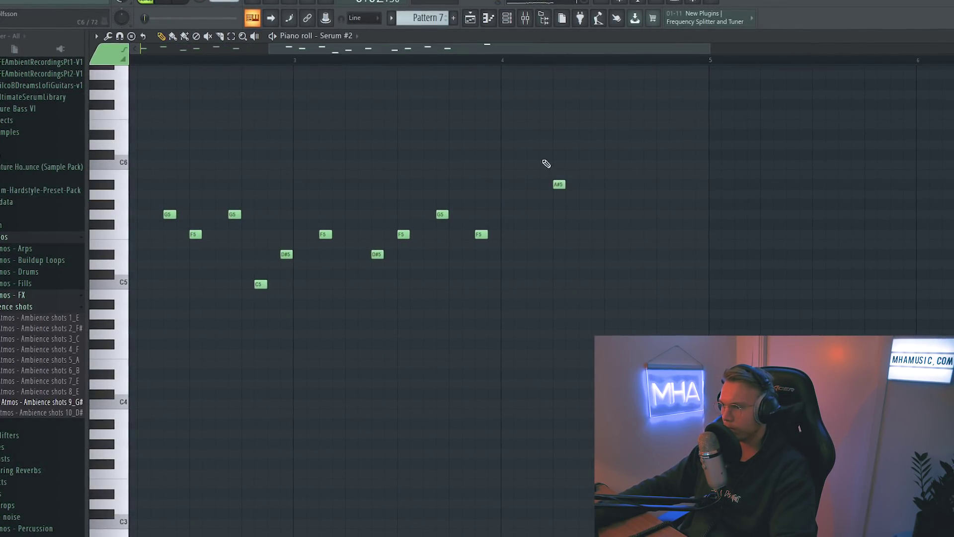
left_click_drag(560, 184, 586, 184)
key("space")
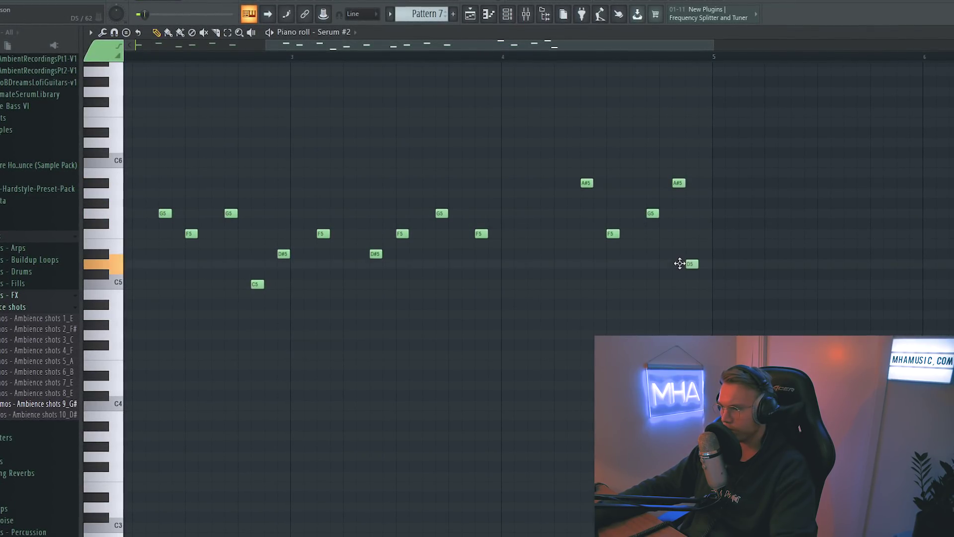
key("space")
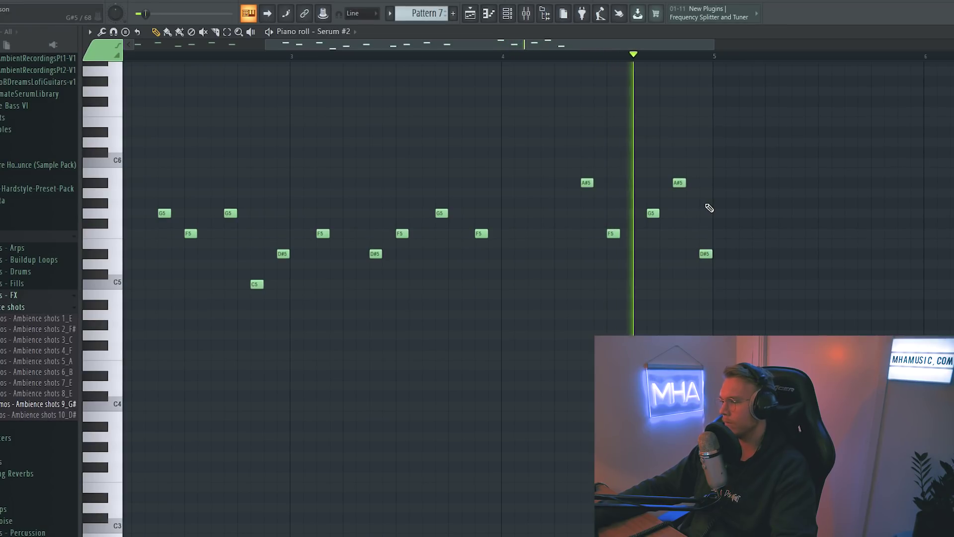
key("F9")
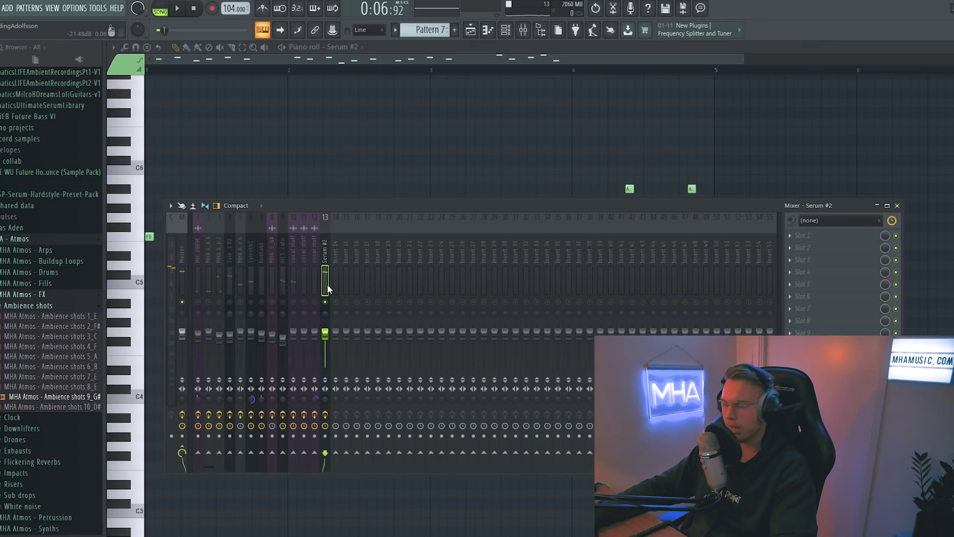
left_click(806, 248)
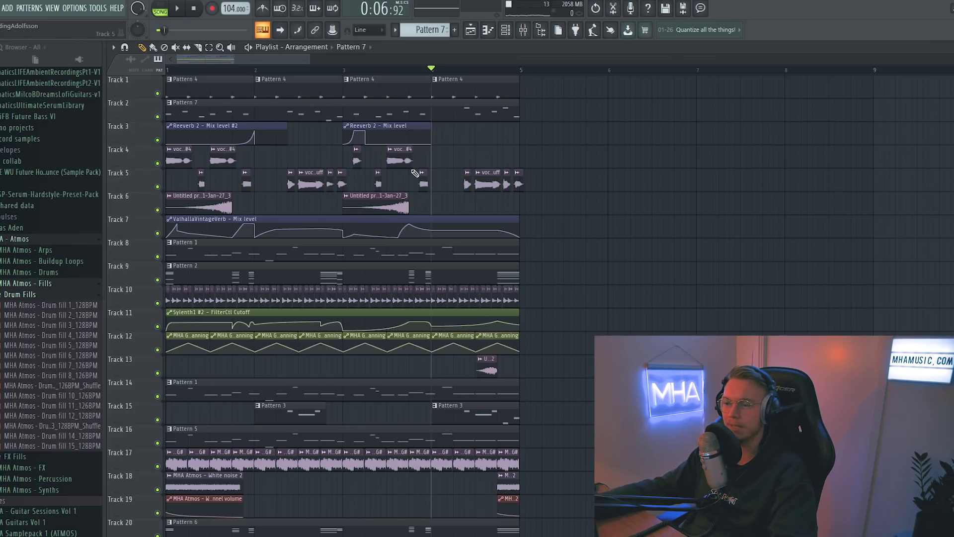
Place Drum fill 4_128BPM on Track 4 at bar 4 and unsolo the track
left_click_drag(272, 166, 504, 151)
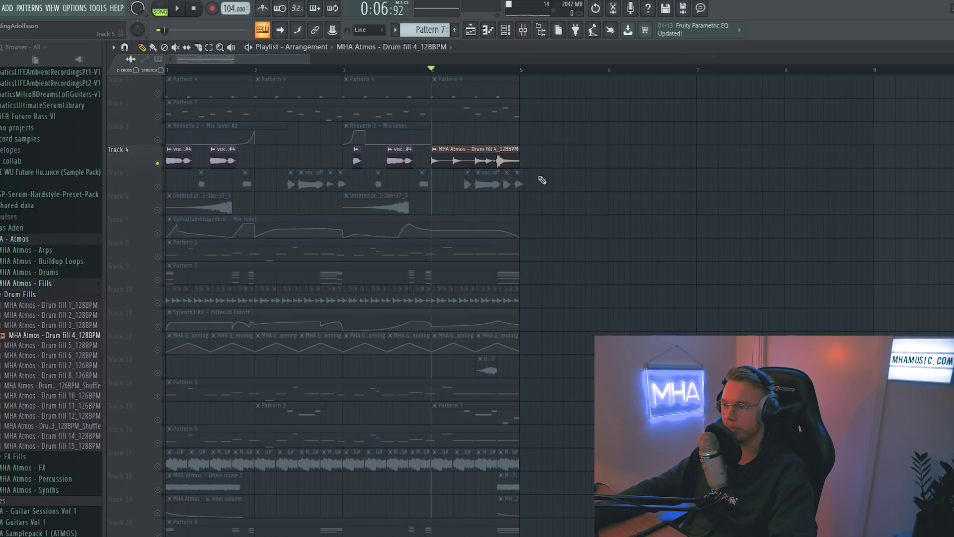
key("space")
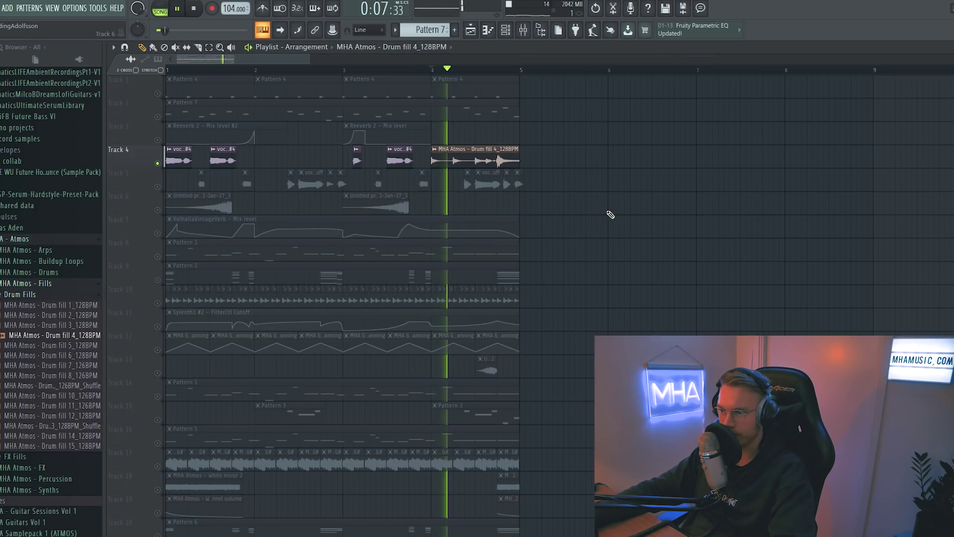
left_click(157, 163, "ctrl")
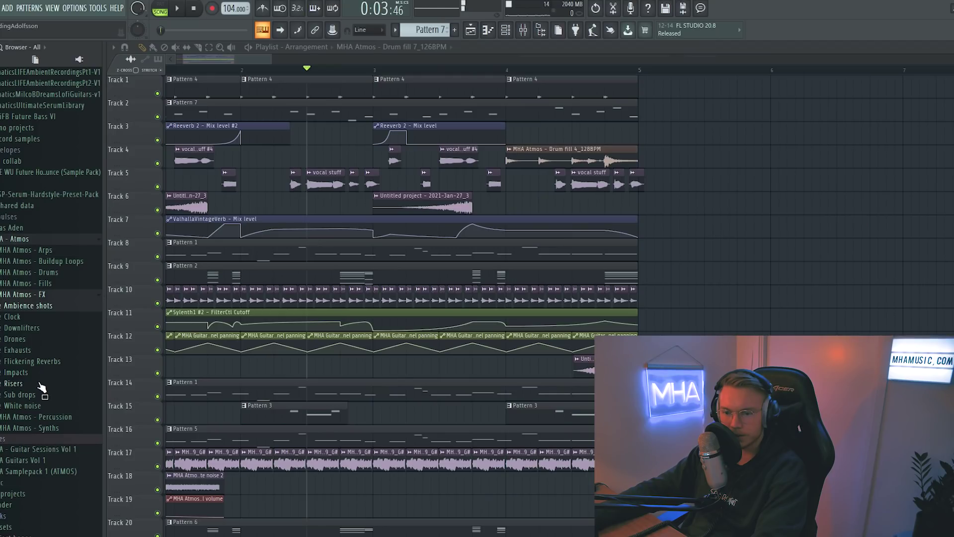
Add the Perc 6 sample from the MHA Atmos Percussion folder to the playlist
left_click(56, 420)
left_click(35, 425)
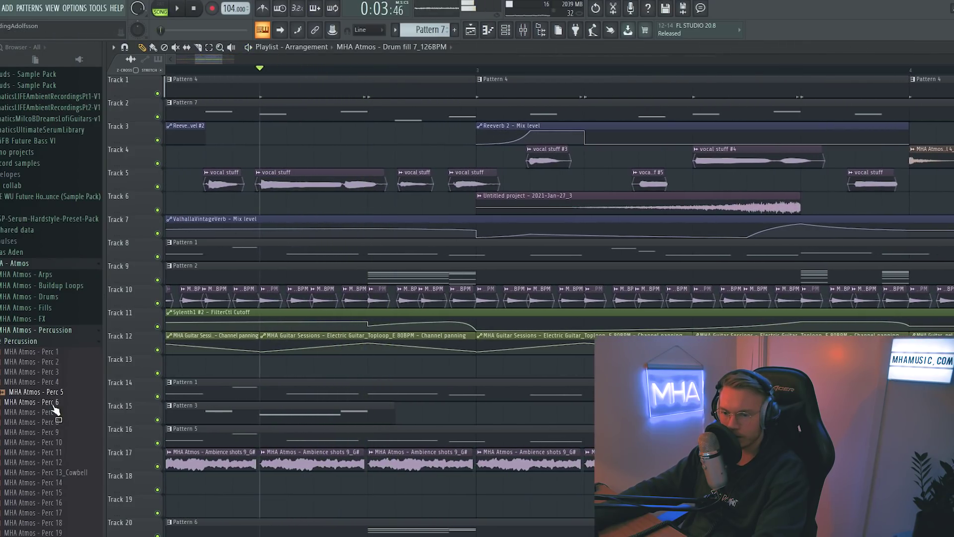
left_click_drag(218, 322, 431, 162)
key("F6")
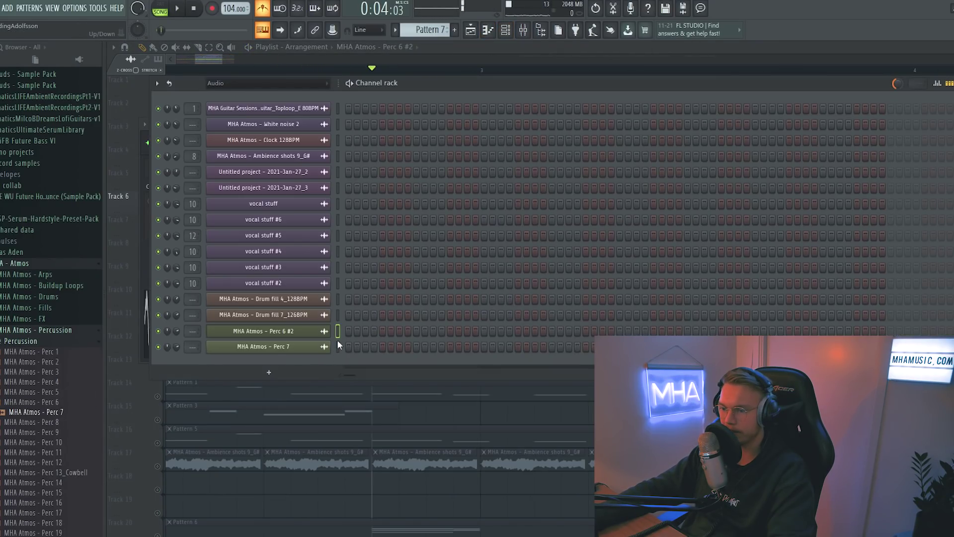
Route Perc 6 #2 to mixer insert 14 with Fruity Blood Overdrive and Fruity parametric EQ 2
left_click(523, 30)
right_click(336, 248)
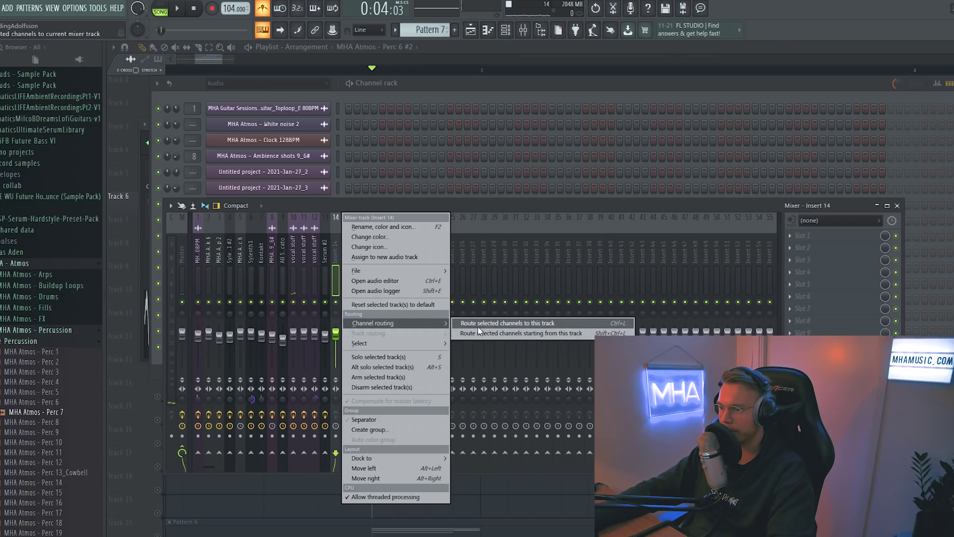
left_click(497, 322)
left_click(805, 235)
left_click(812, 239)
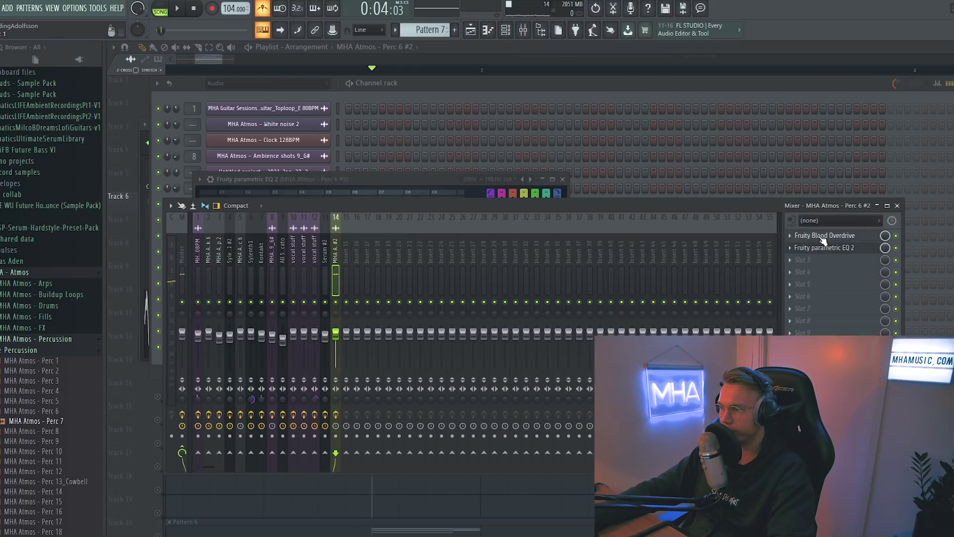
left_click(817, 237)
Play back the arrangement to hear the processed percussion
key("space")
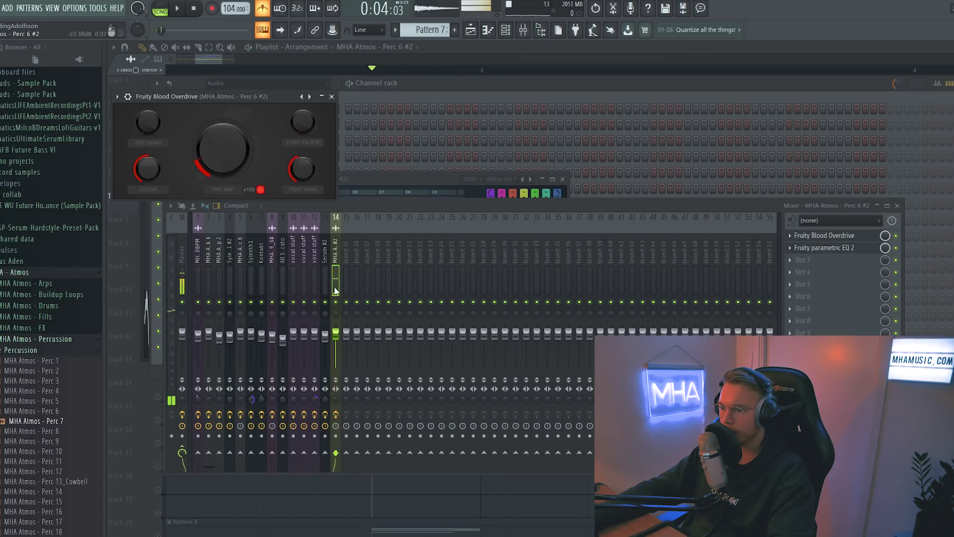
key("F12")
key("space")
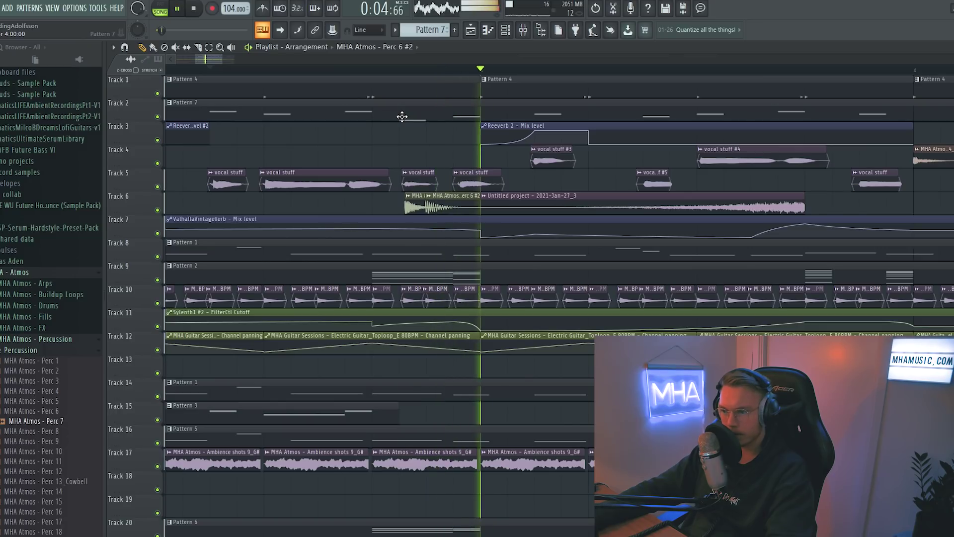
key("space")
scroll(322, 81, "down", 5)
Audition the ValhallaVintageVerb on the Sylenth1 #2 chords, then close windows and replay the song
scroll(380, 208, "up", 2)
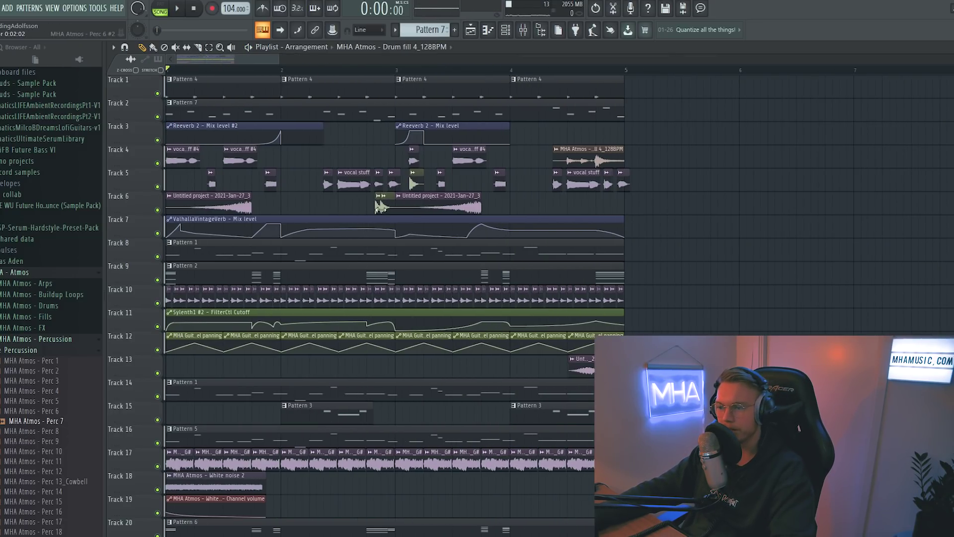
scroll(525, 208, "up", 2)
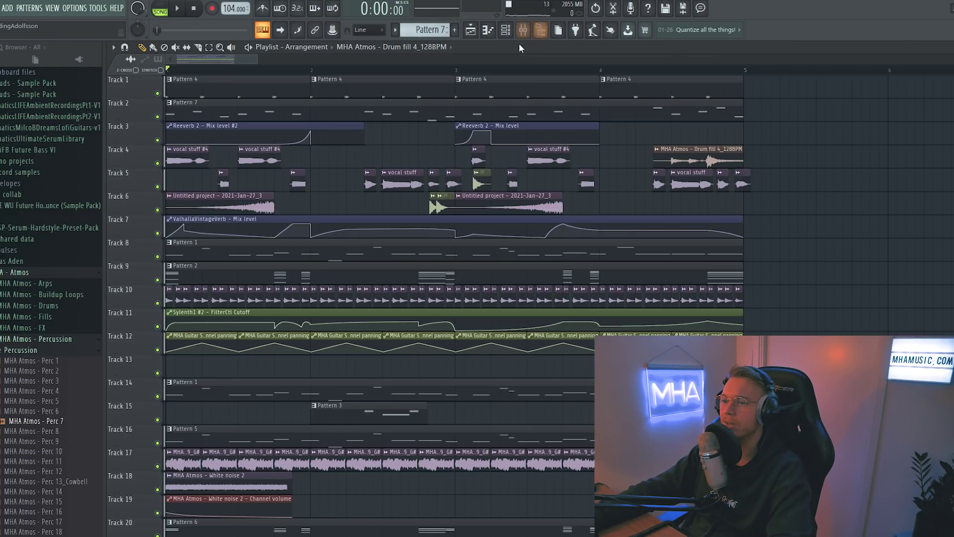
key("F6")
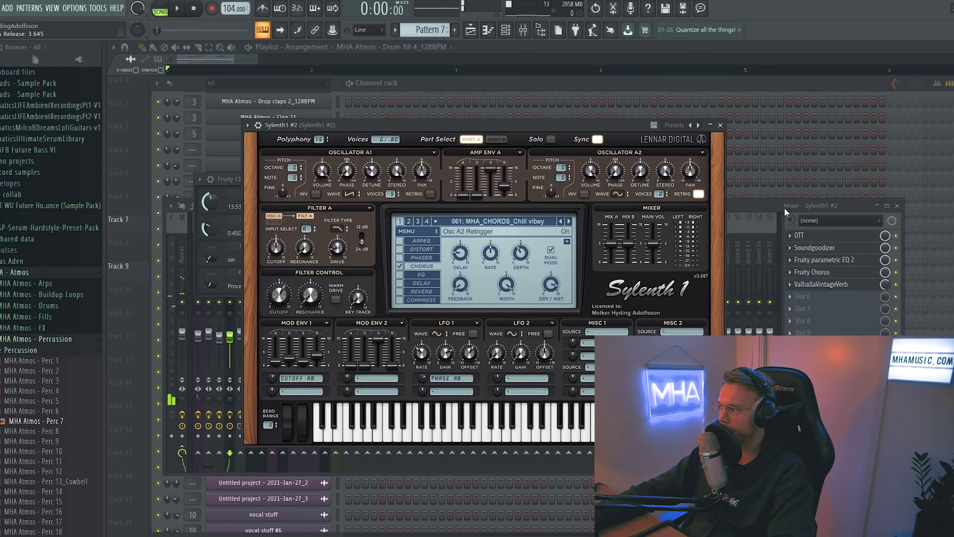
left_click(785, 211)
left_click(837, 285)
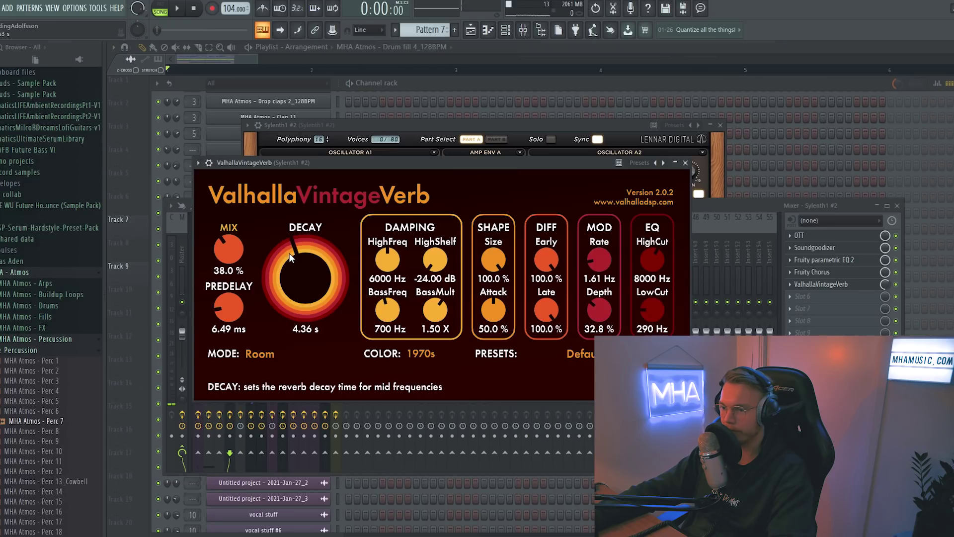
key("space")
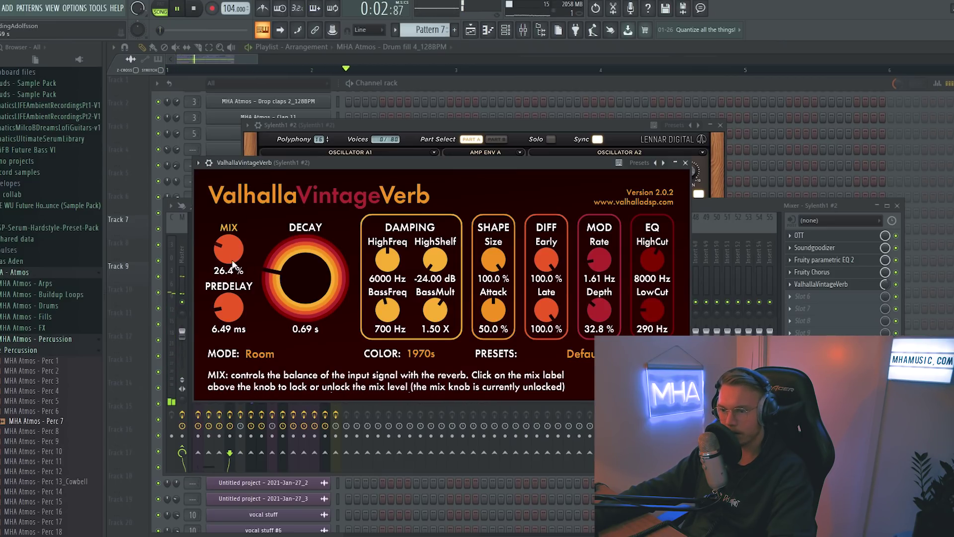
key("space")
key("F12")
key("space")
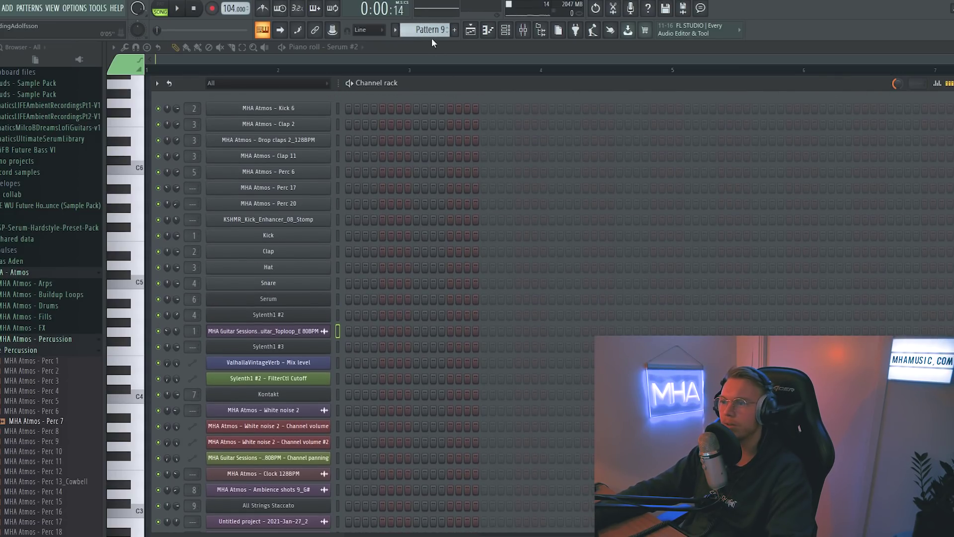
Load the MHA_Pluck 04 Tik preset, open the Serum lead window, and play the song
scroll(500, 261, "down", 5)
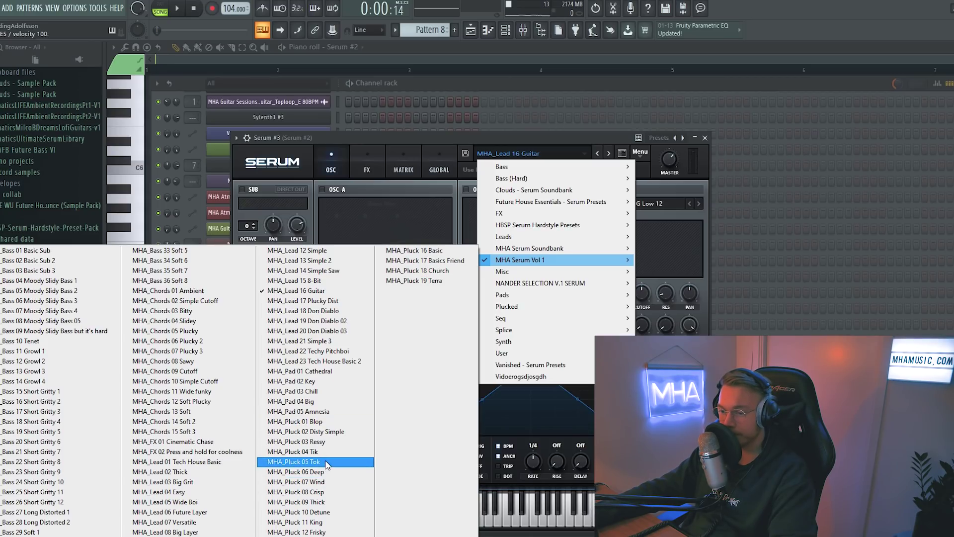
left_click(298, 451)
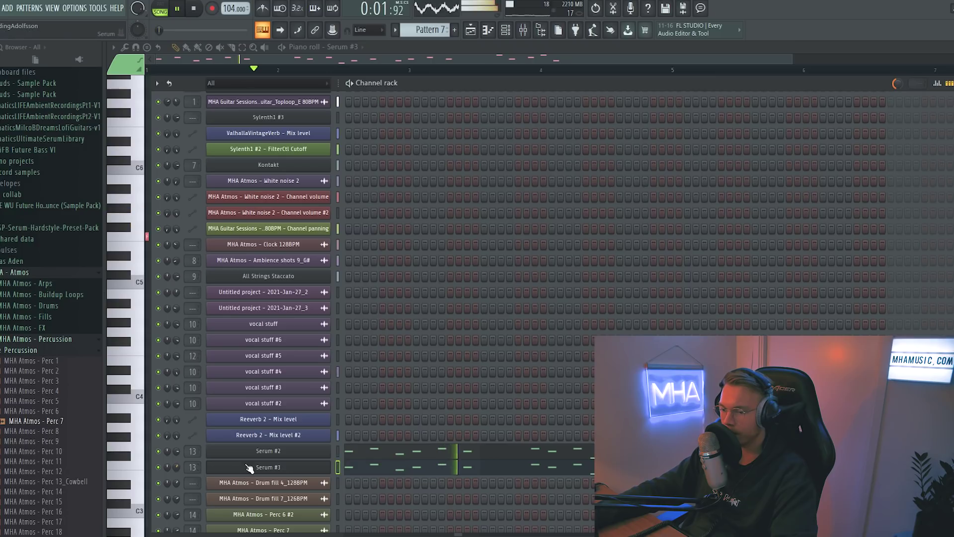
left_click(248, 467)
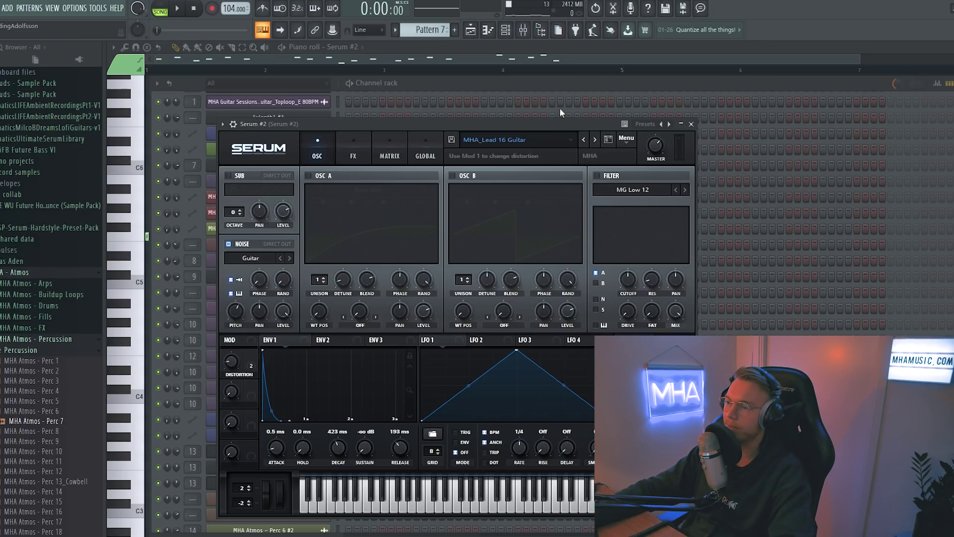
left_click_drag(432, 124, 475, 100)
key("space")
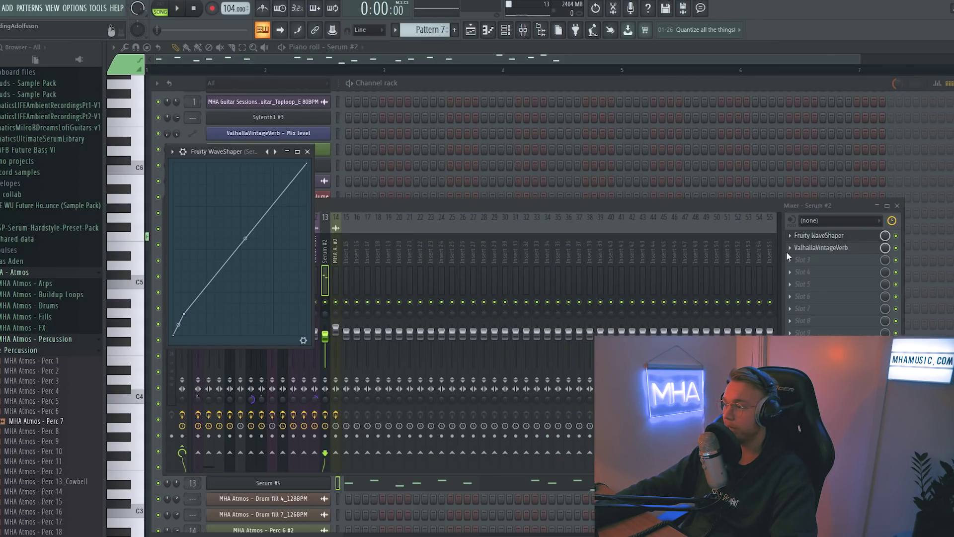
Add Fruity parametric EQ 2 to an empty effect slot on the Serum #2 lead's mixer track
left_click(827, 248)
left_click(808, 266)
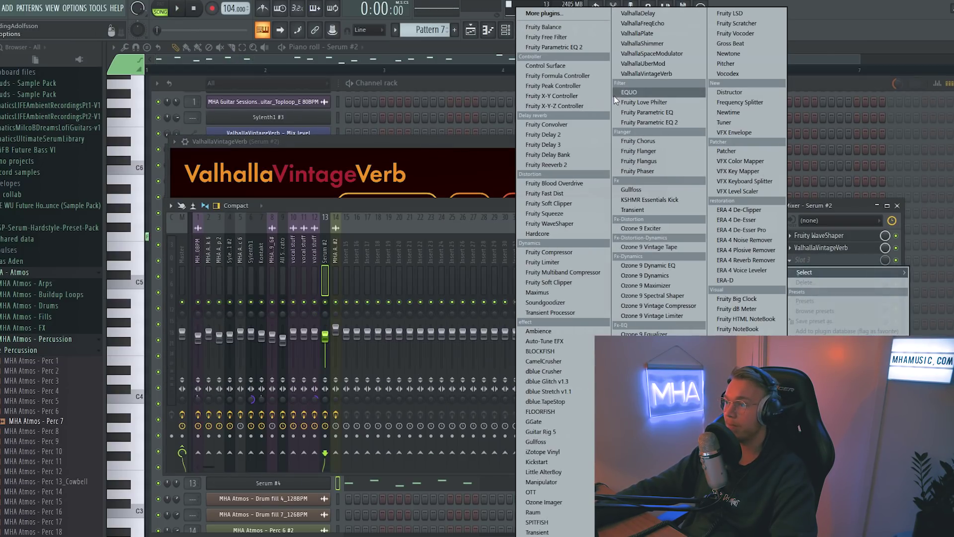
left_click(637, 122)
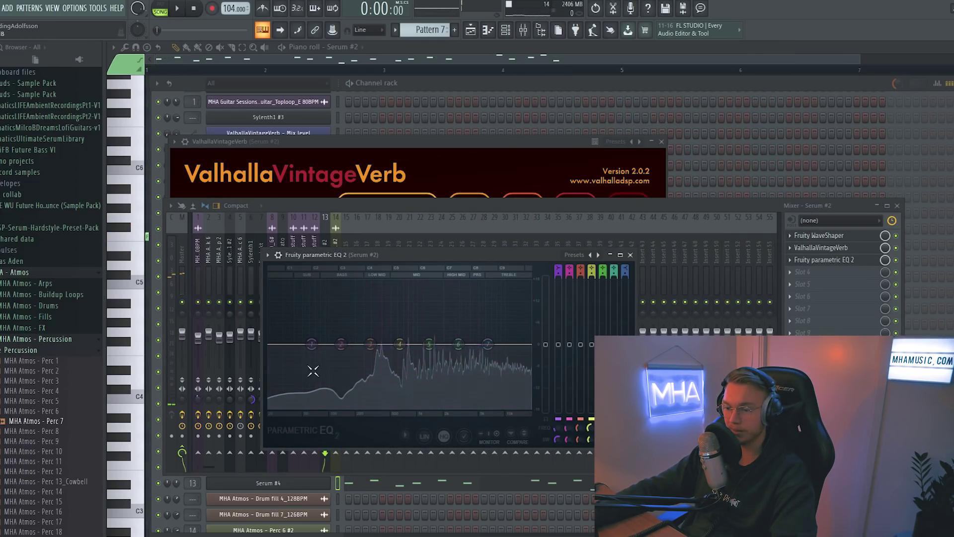
Load the '20Hz + 18kHz cut' EQ preset, raise the low cut, and audition the lead
left_click(278, 255)
mouse_move(348, 298)
left_click(422, 325)
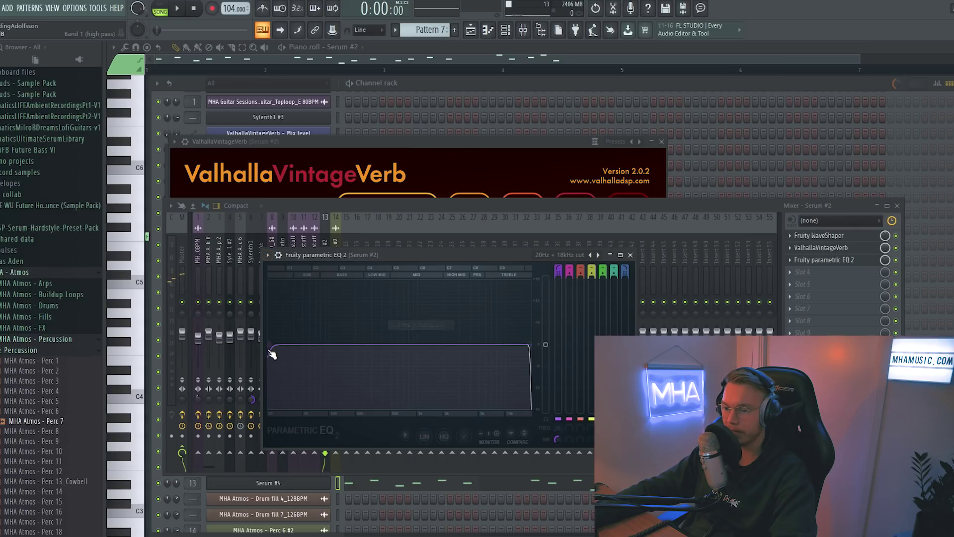
left_click_drag(272, 354, 365, 349)
key("space")
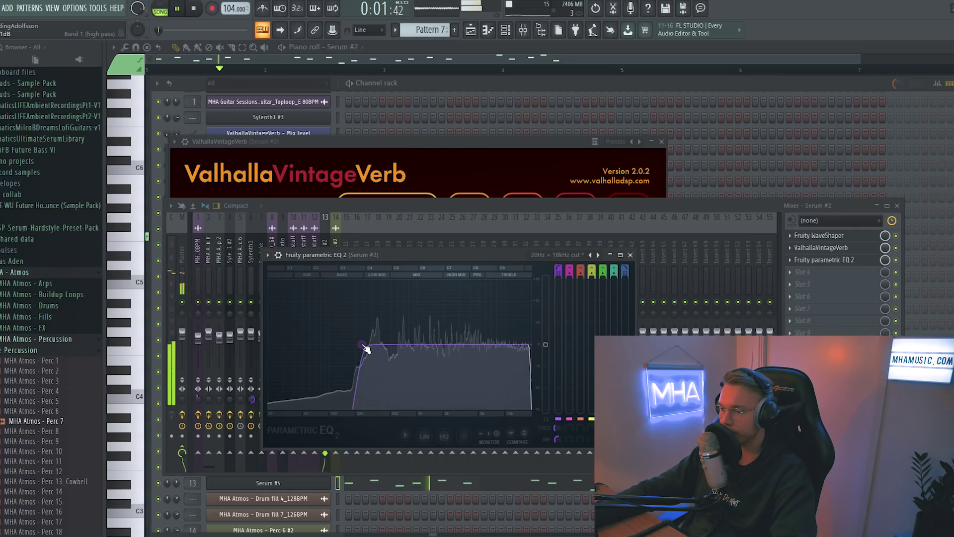
key("space")
key("F5")
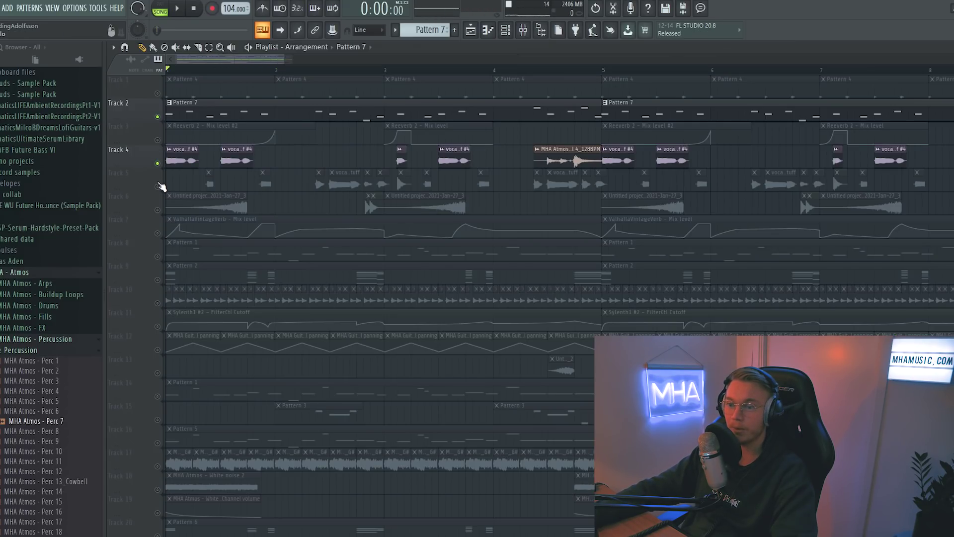
Unmute Track 5 and Track 3, then play the arrangement
left_click(158, 186)
left_click(158, 140)
key("space")
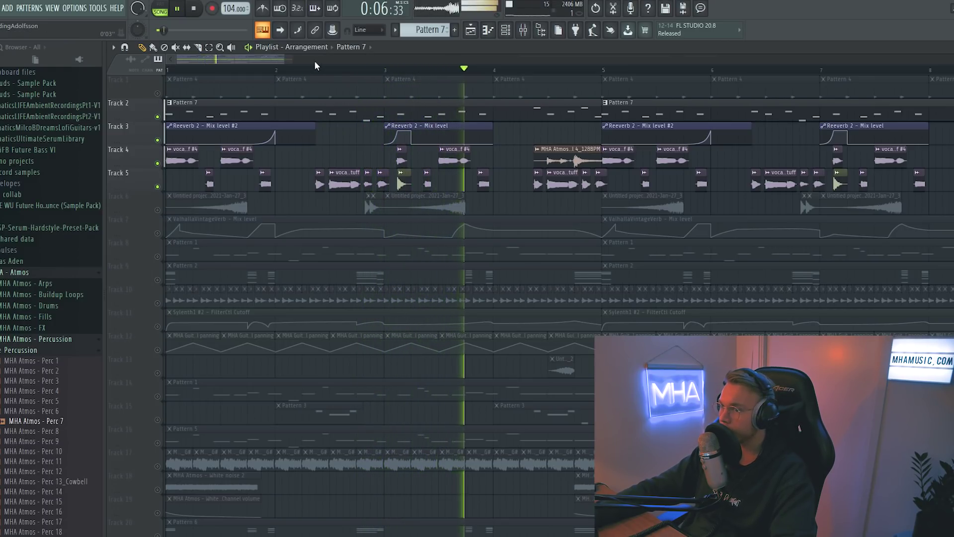
Browse the A - Atmos sample folder in the Browser
scroll(315, 60, "down", 2)
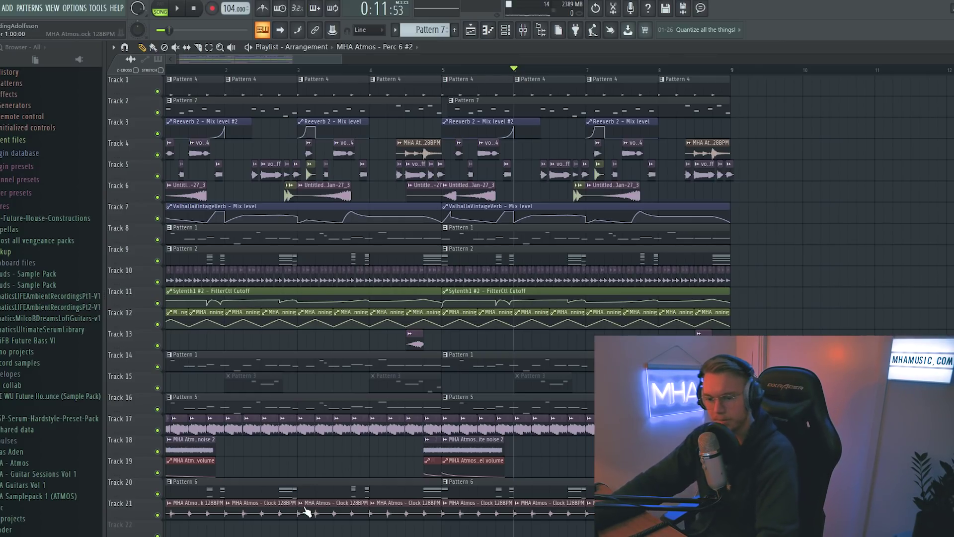
left_click(43, 460)
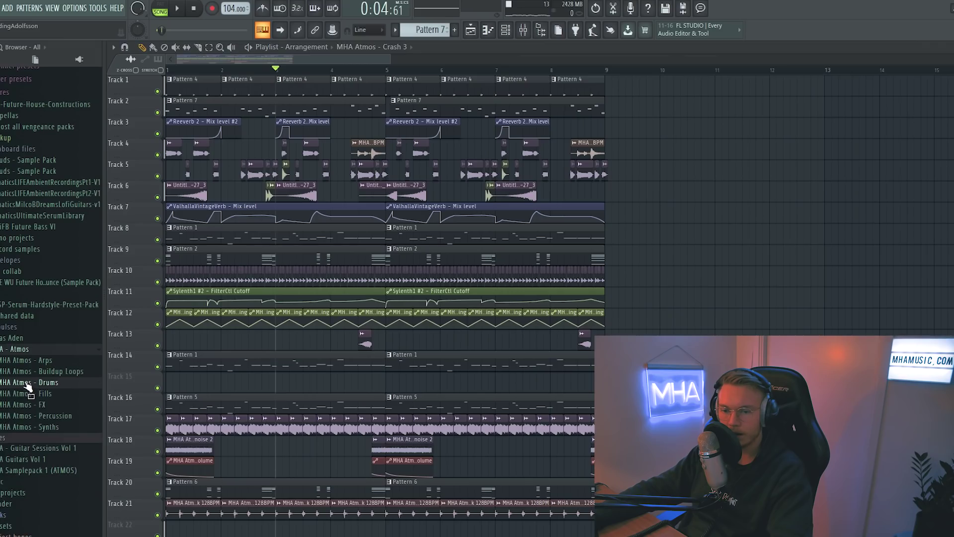
left_click(27, 349)
Open Guitar Sessions Vol 1 > Misc > Guitar misc sounds in the Browser
scroll(30, 352, "down", 2)
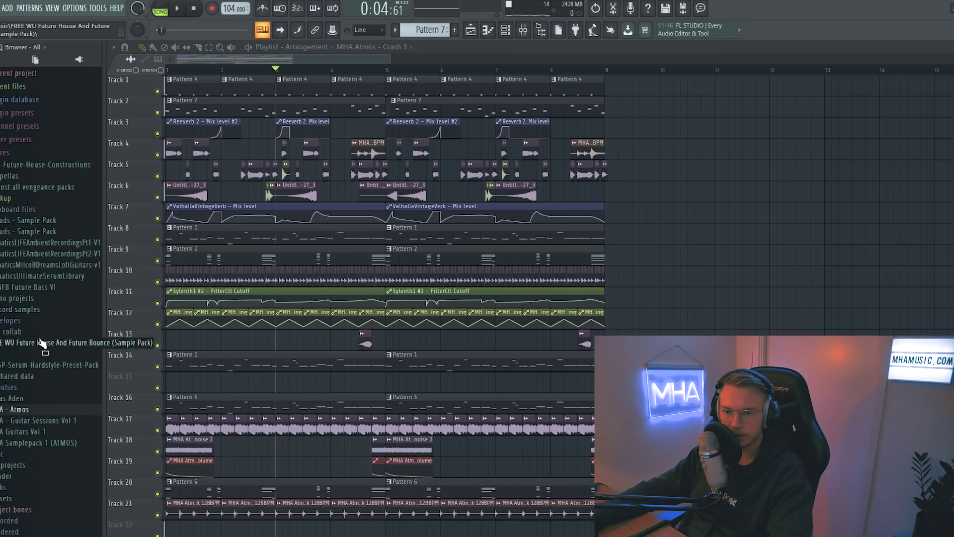
left_click(34, 312)
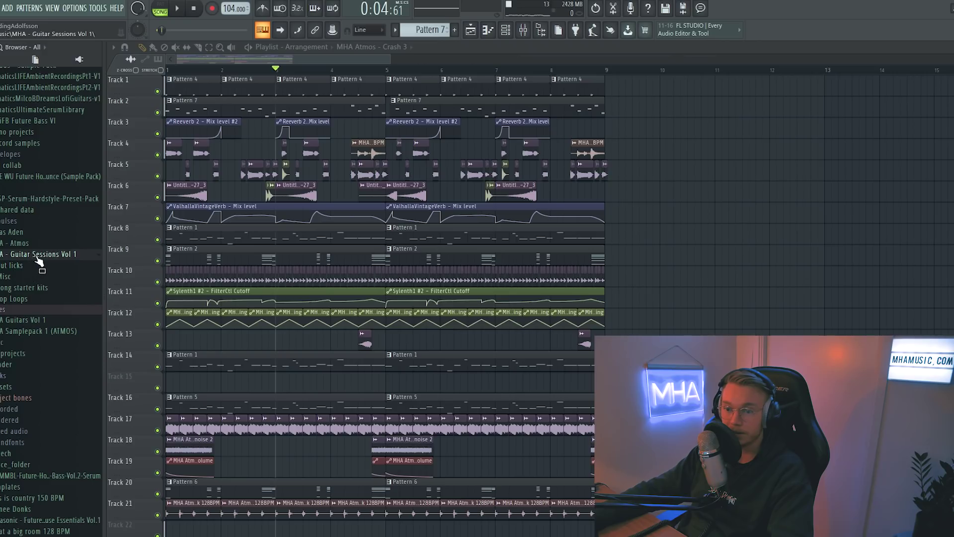
left_click(20, 276)
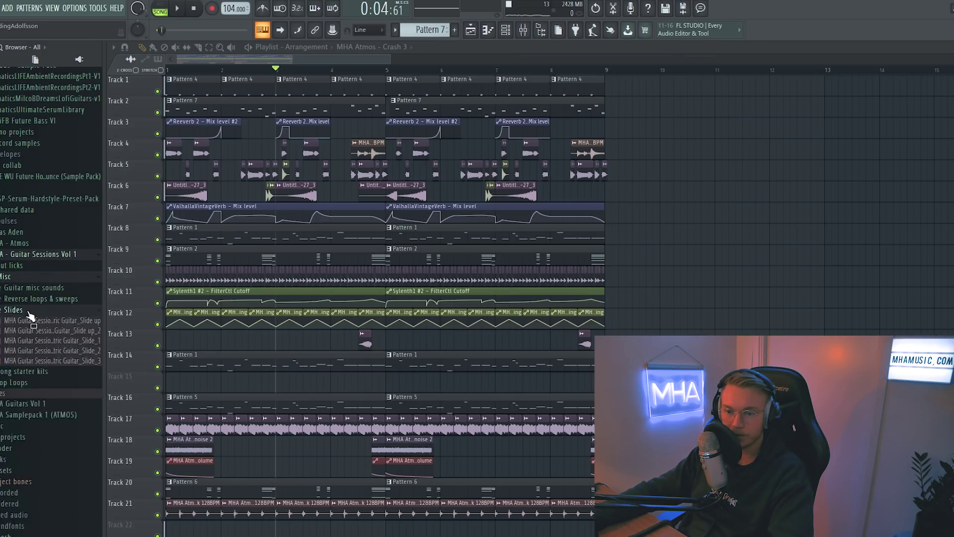
left_click(35, 287)
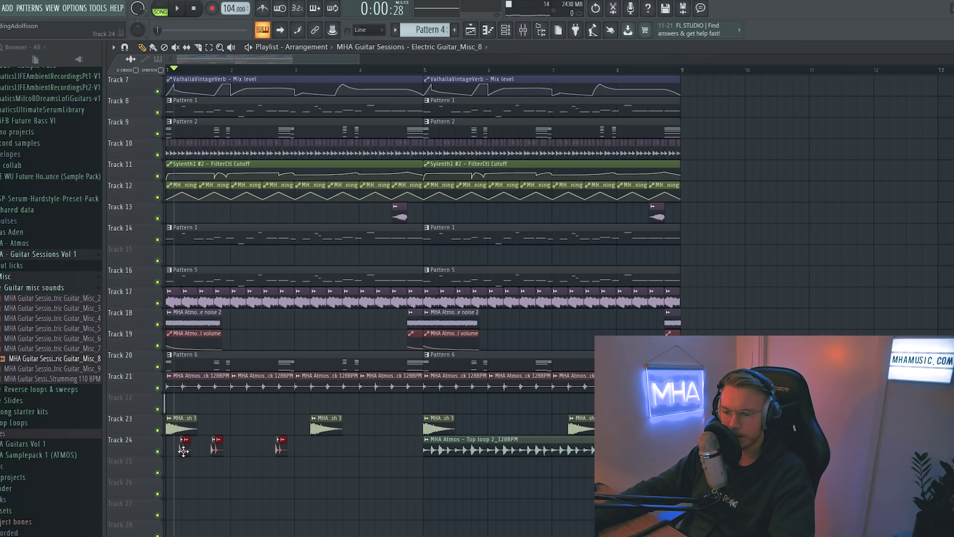
Audition the guitar hits by soloing Track 24, then Track 13, during playback
scroll(183, 449, "up", 4, "ctrl")
left_click(157, 451, "ctrl")
key("space")
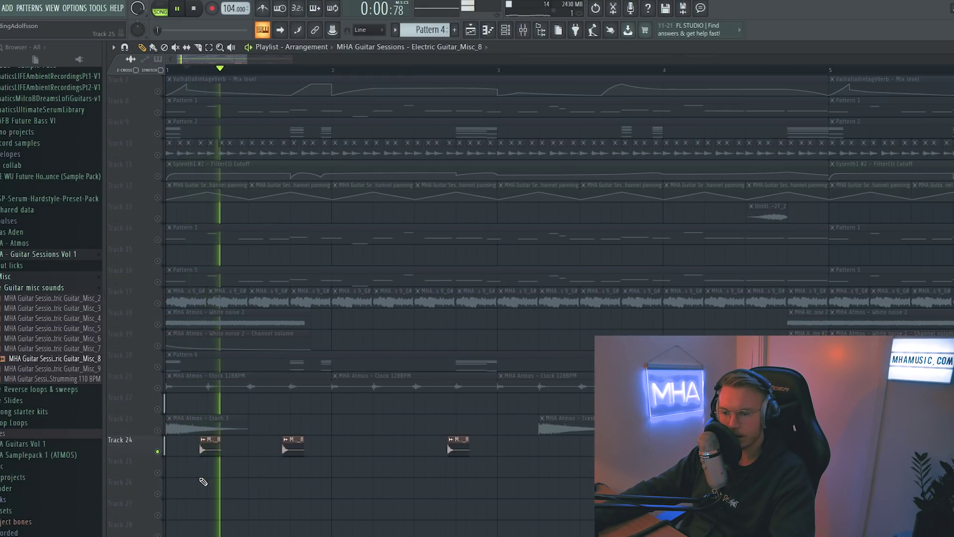
left_click(157, 451, "ctrl")
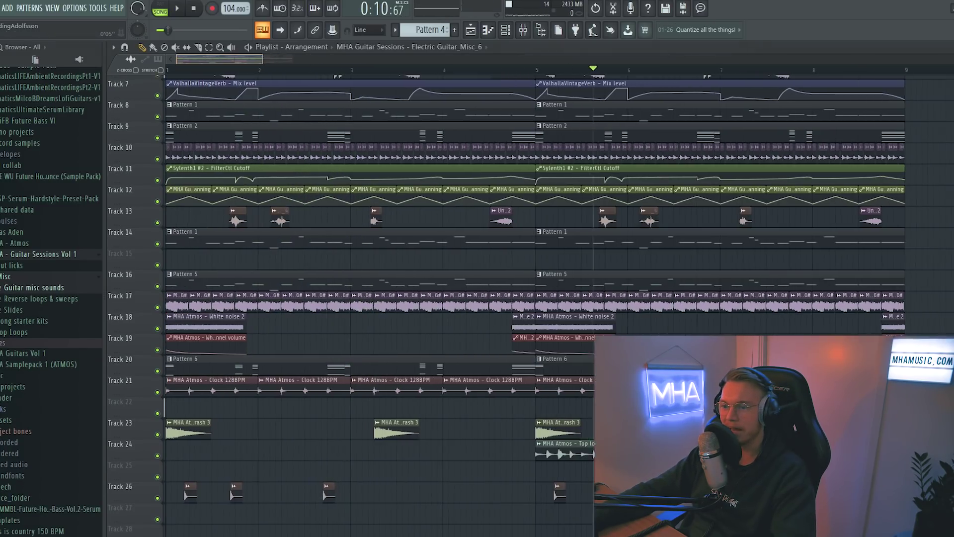
scroll(314, 206, "up", 4, "ctrl")
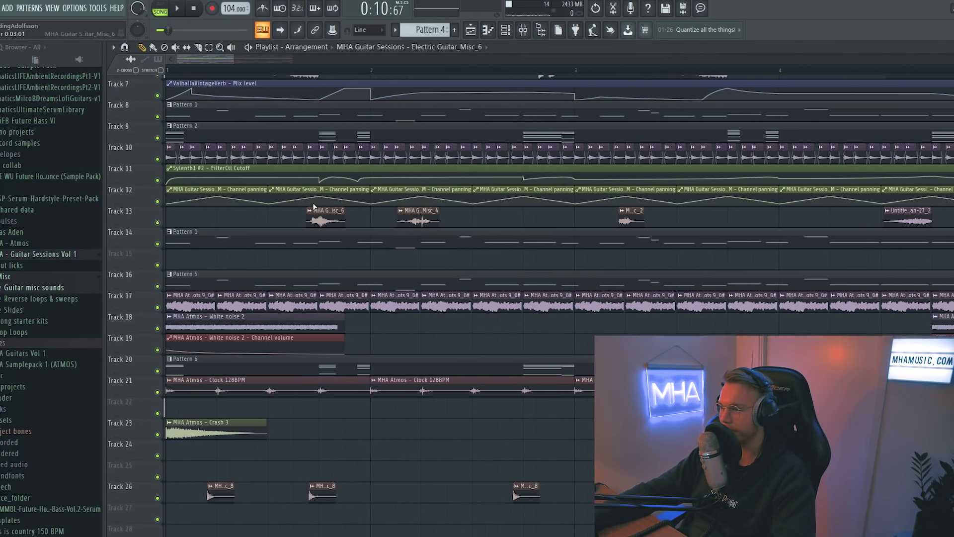
left_click(157, 222, "ctrl")
key("space")
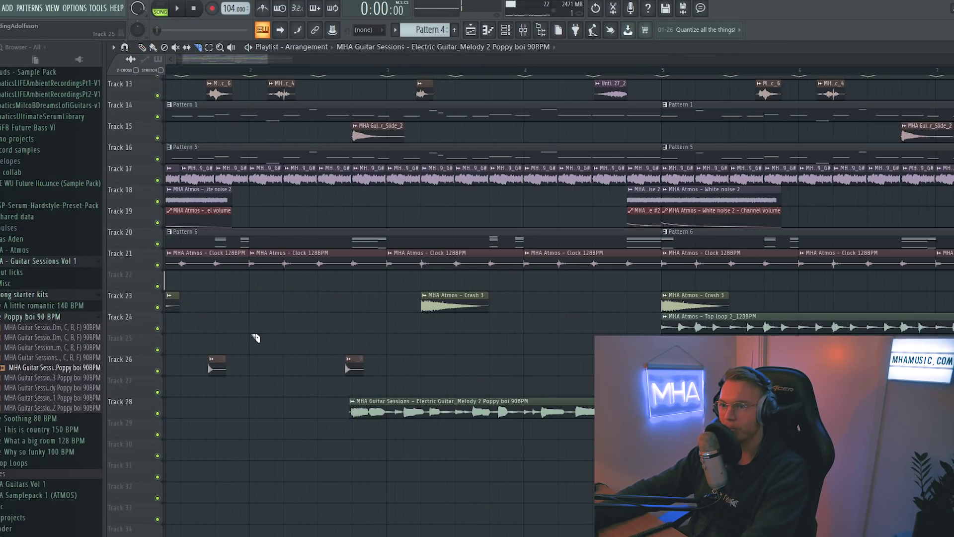
Solo Track 28 and play the guitar melody from near bar 3
left_click_drag(202, 57, 213, 70)
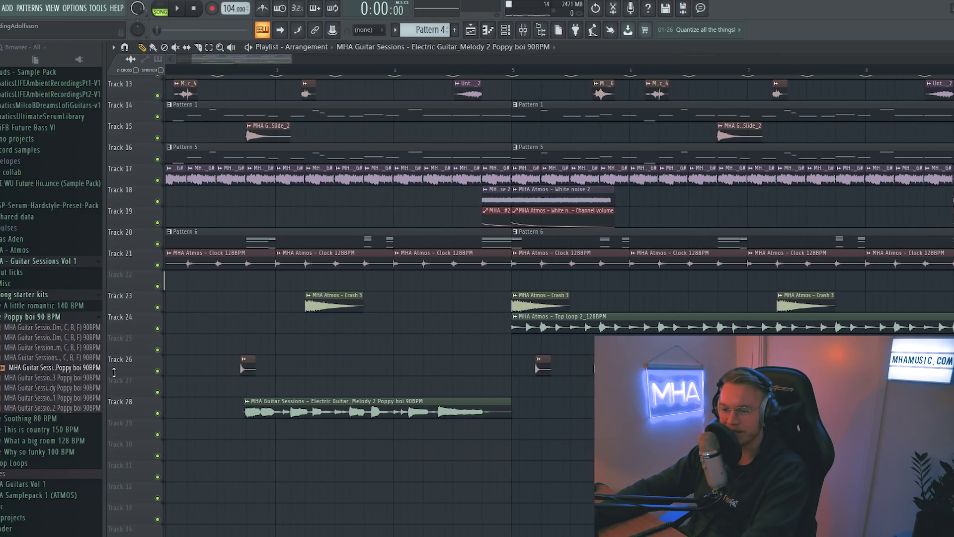
left_click(158, 413, "ctrl")
left_click(247, 75)
key("space")
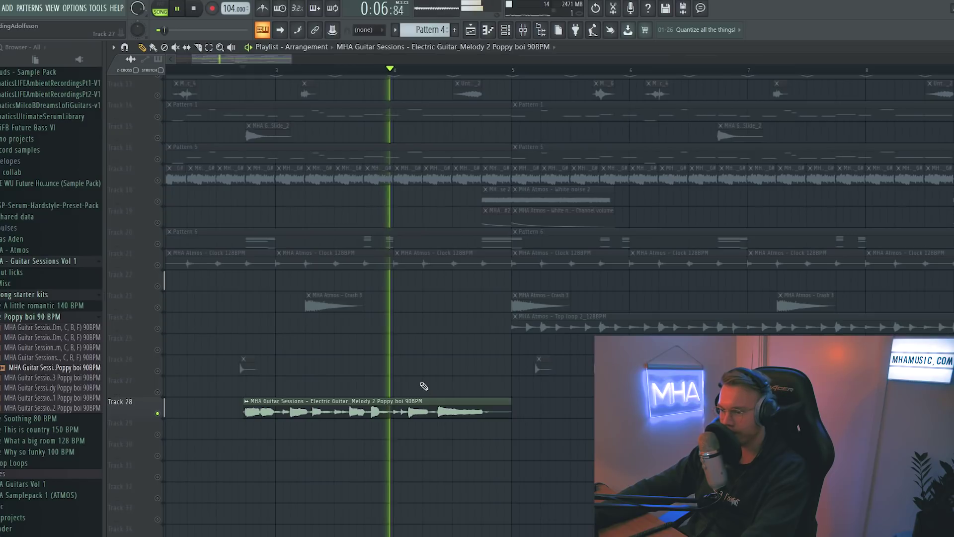
key("space")
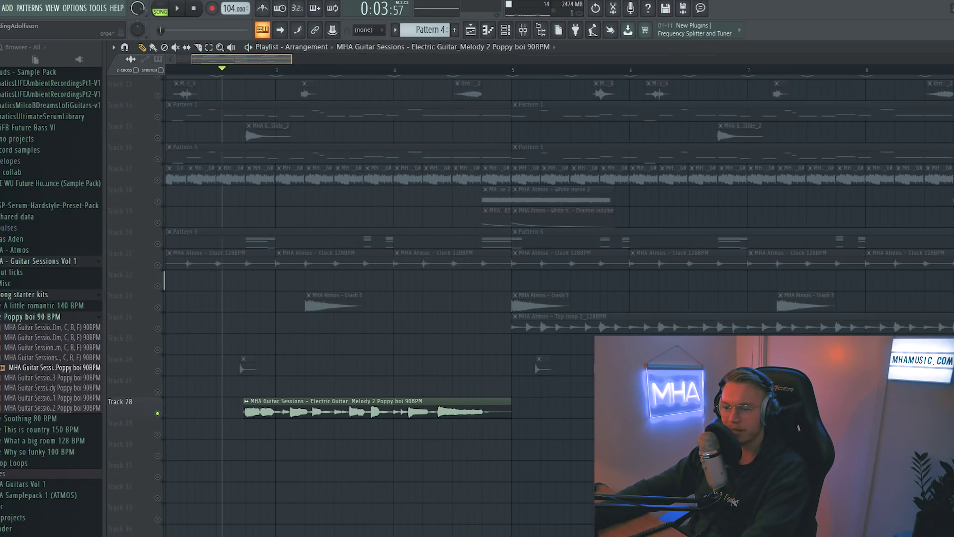
Replay the Track 28 guitar melody starting near bar 4
scroll(275, 114, "up", 5)
scroll(275, 113, "down", 5)
left_click(292, 53)
key("space")
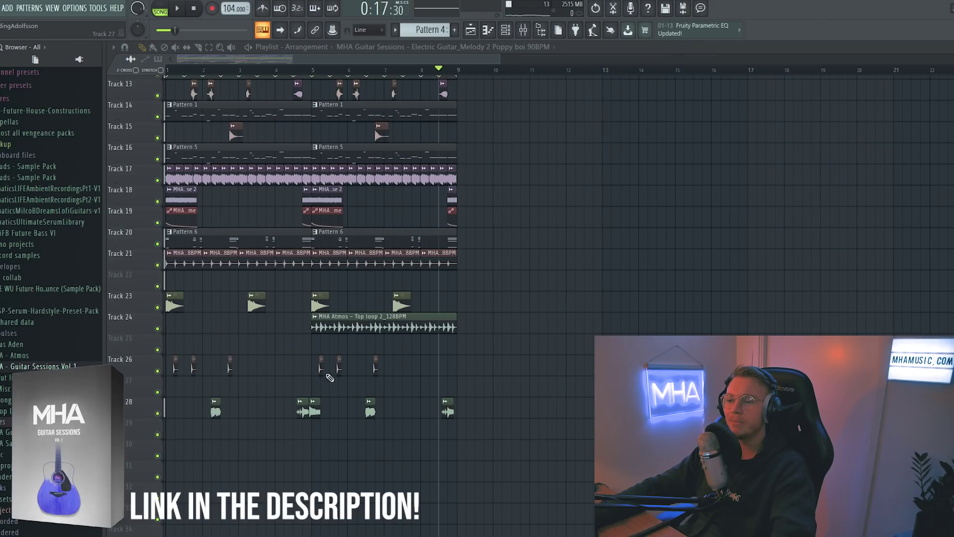
scroll(356, 179, "up", 4)
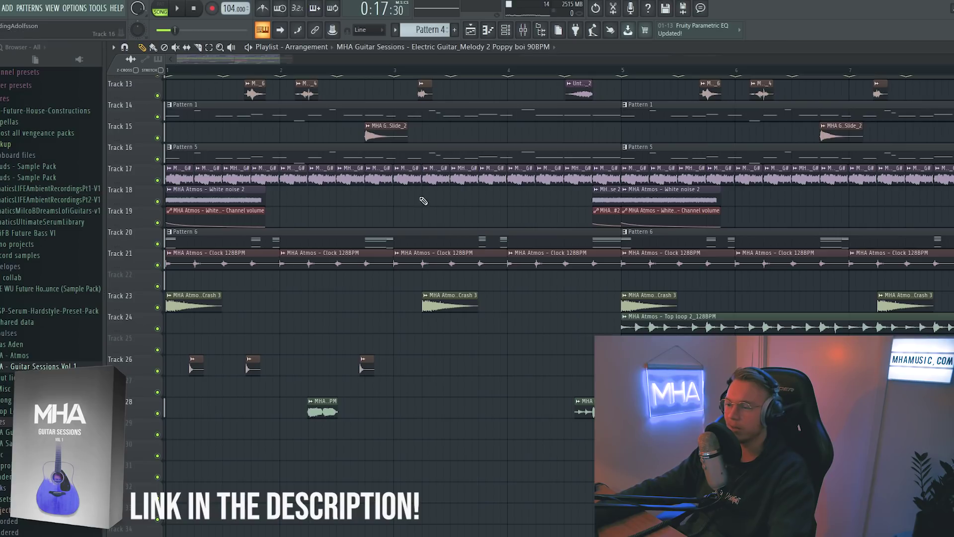
scroll(415, 63, "down", 2)
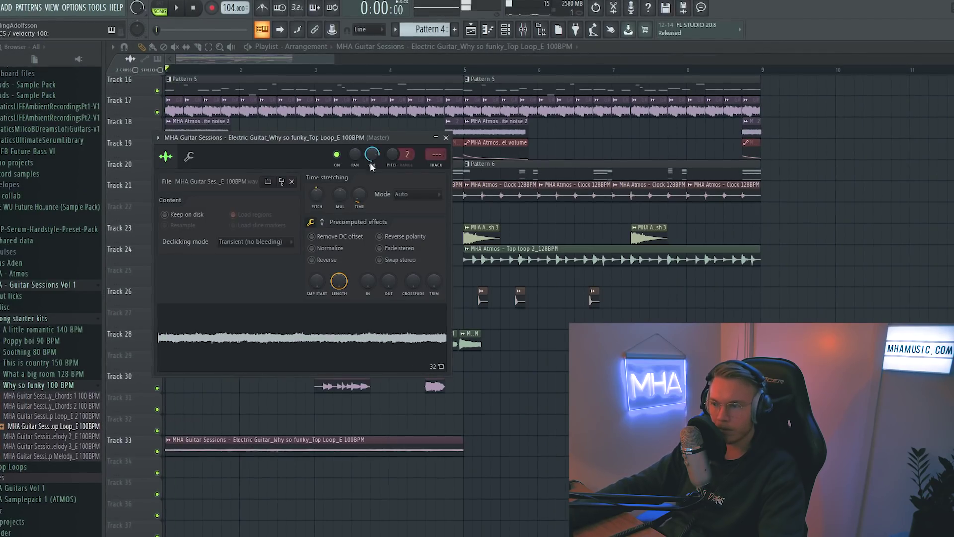
Drag the Why so funky Top Loop_E 100BPM clip on Track 33 to begin at bar 5
left_click_drag(363, 445, 469, 448)
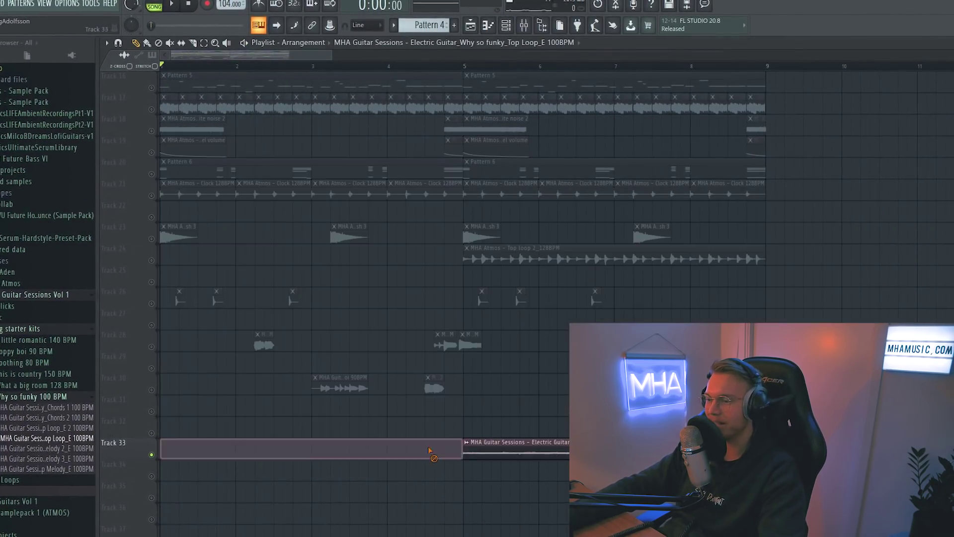